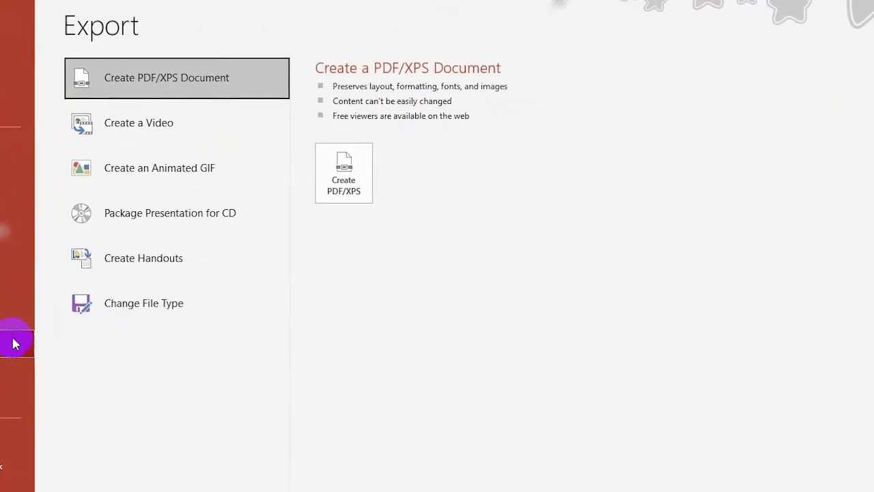
Step: Configure the video export with Full HD (1080p) quality and 10 seconds spent on each slide
left_click(212, 133)
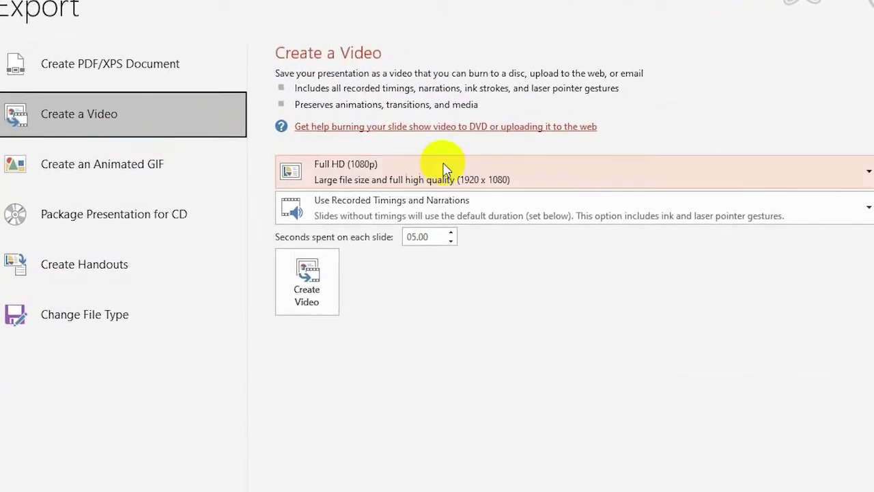
left_click(589, 175)
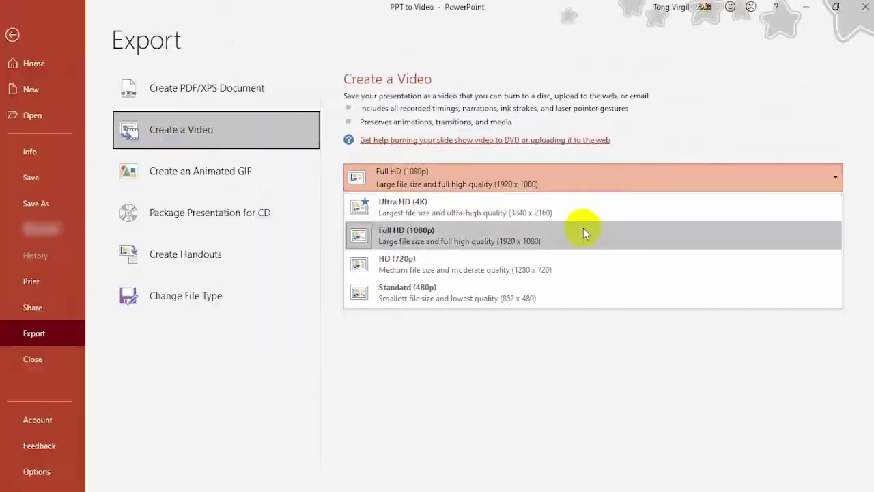
left_click(568, 240)
left_click(489, 235)
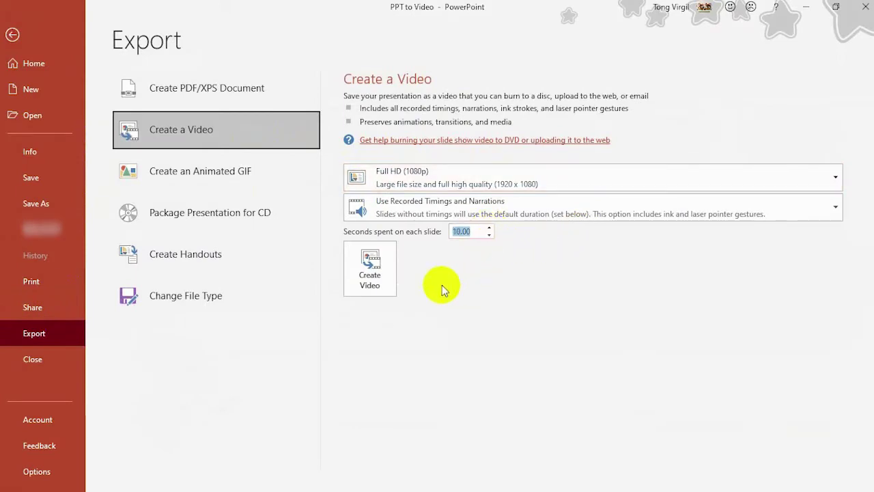
Step: Create the video and save it to the Desktop as PPT to Video in MPEG-4 Video format
left_click(370, 268)
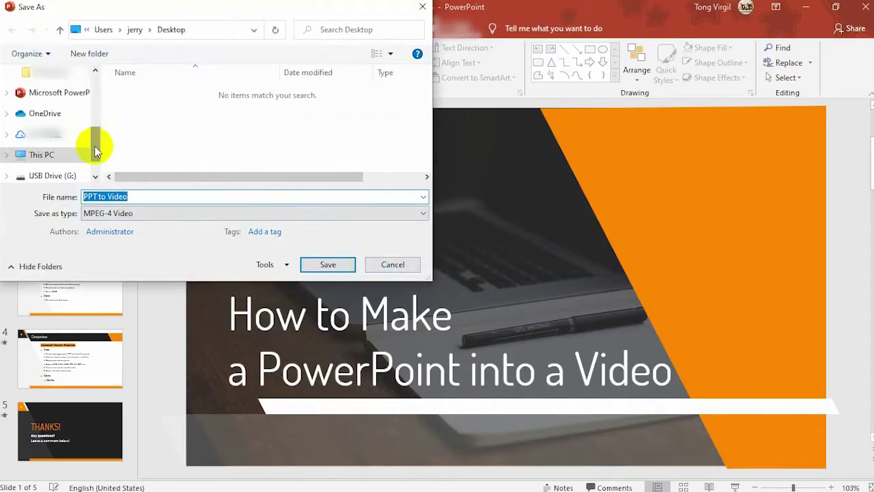
left_click_drag(95, 150, 93, 94)
left_click(58, 95)
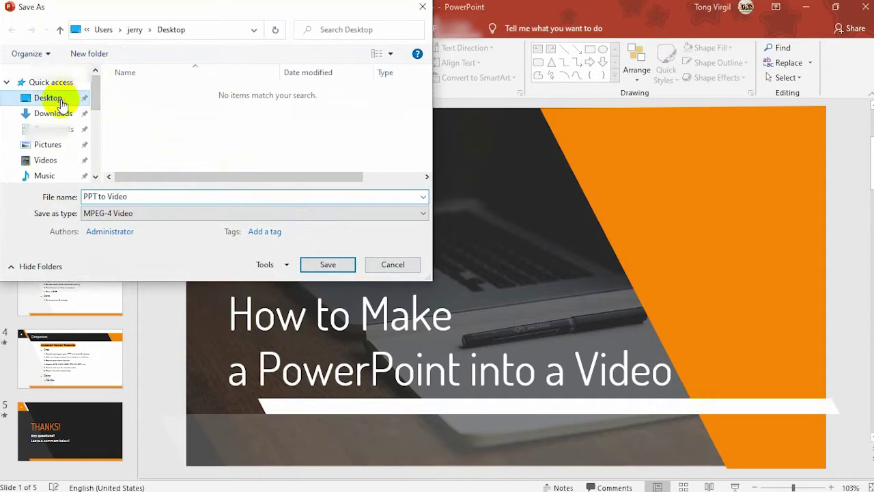
left_click(341, 268)
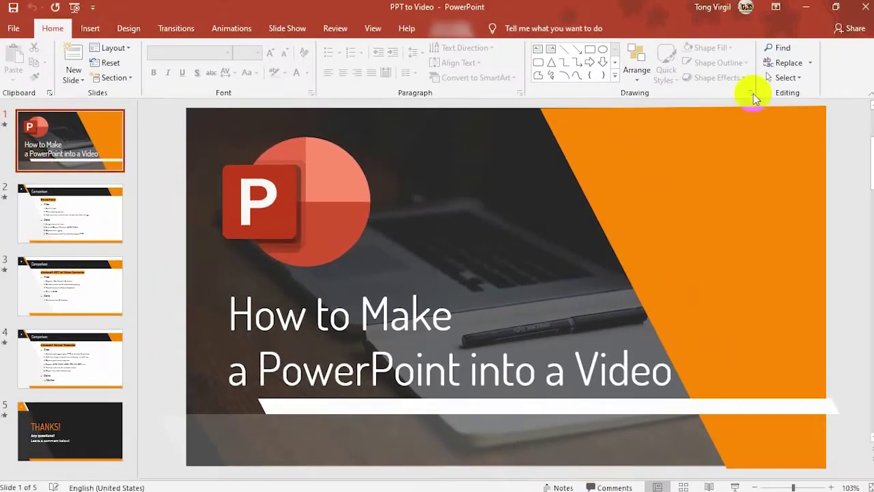
Step: Play the exported PPT to Video file from the desktop, skip ahead to the second slide, and close the player
left_click(807, 14)
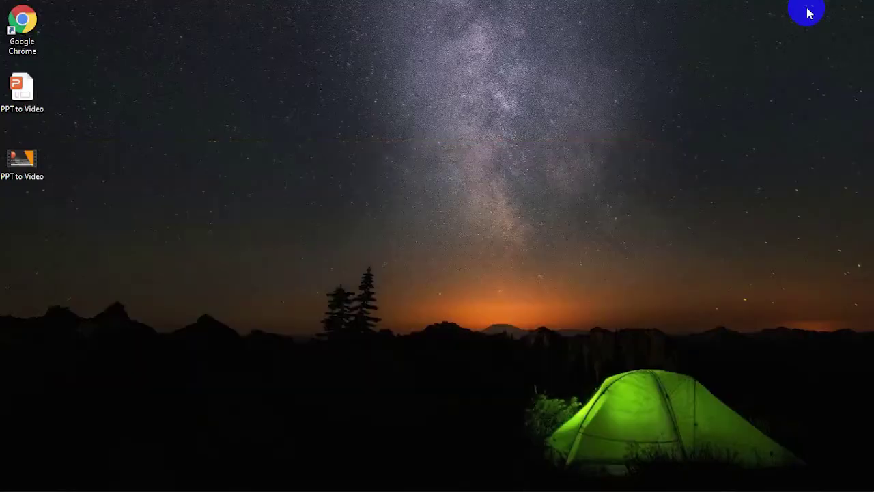
double_click(39, 162)
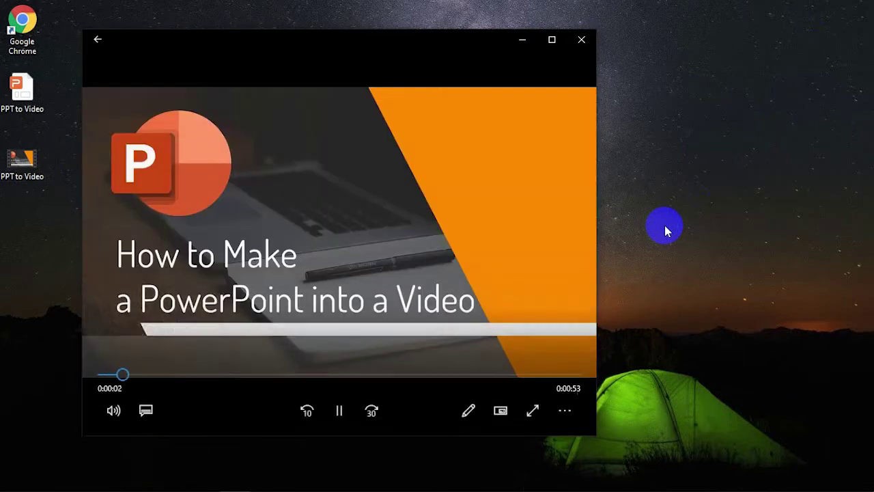
left_click_drag(133, 384, 198, 375)
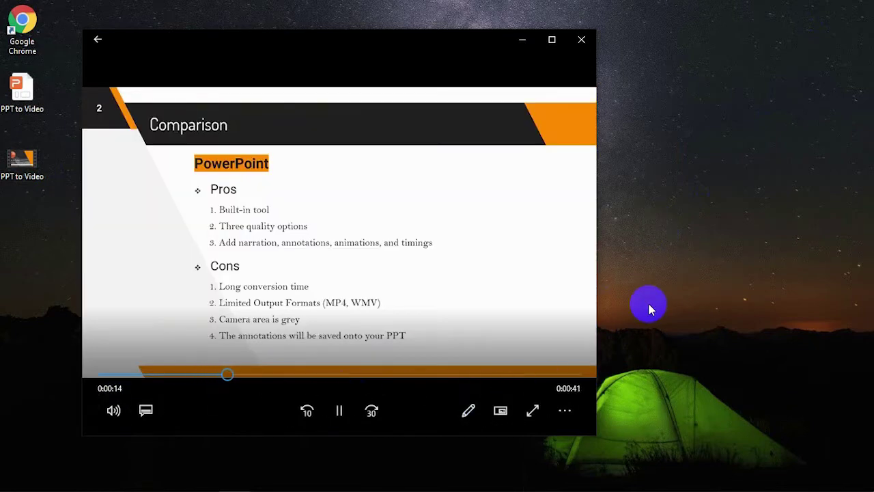
left_click(581, 41)
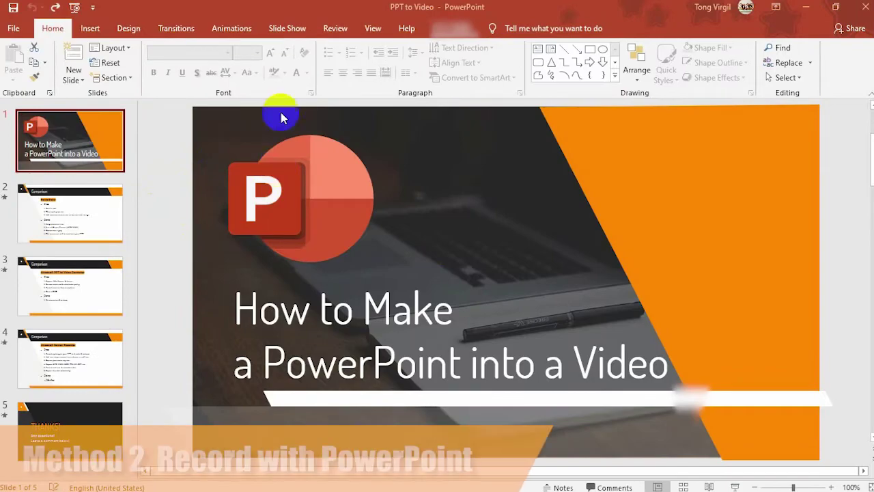
Step: Open the slide show recorder to record from the beginning of the presentation
left_click(286, 30)
left_click(324, 78)
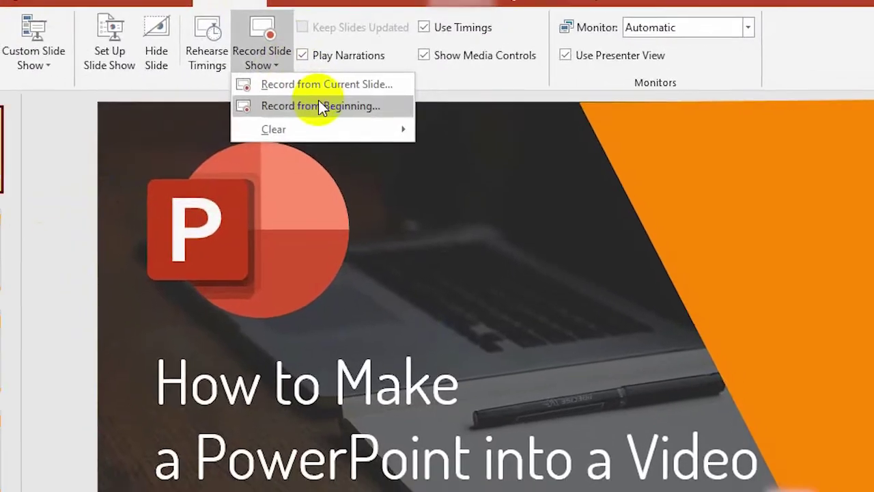
left_click(320, 106)
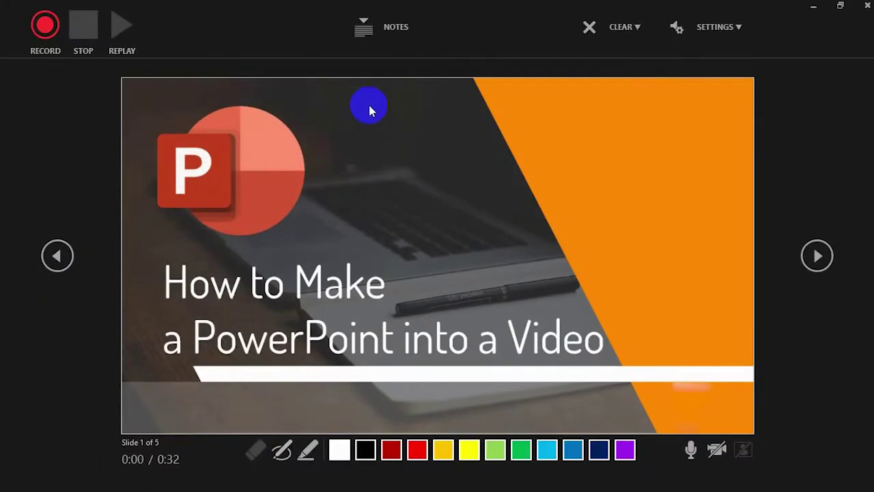
Step: Try the microphone and webcam toggles for the recording, leaving the camera off
left_click(691, 451)
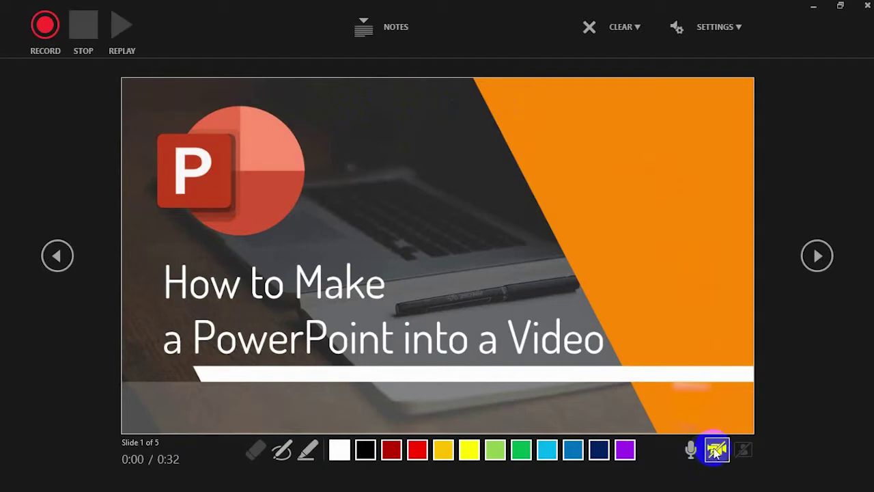
left_click(715, 451)
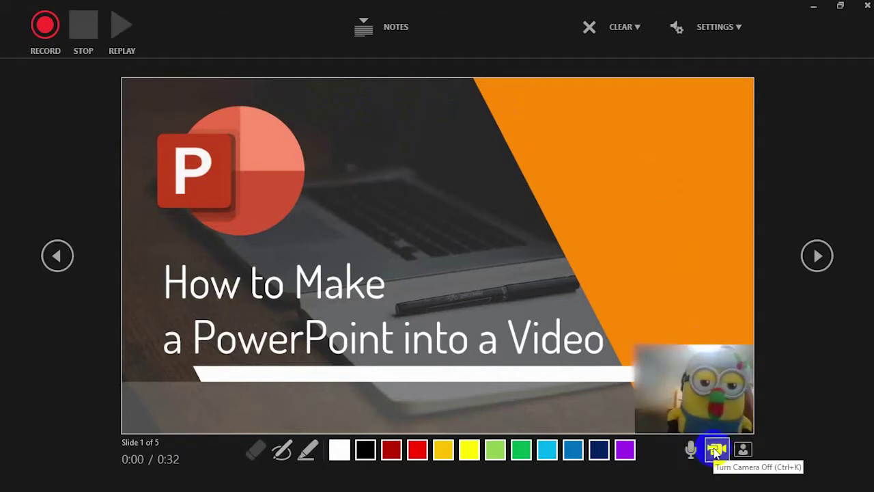
left_click(715, 450)
left_click(715, 451)
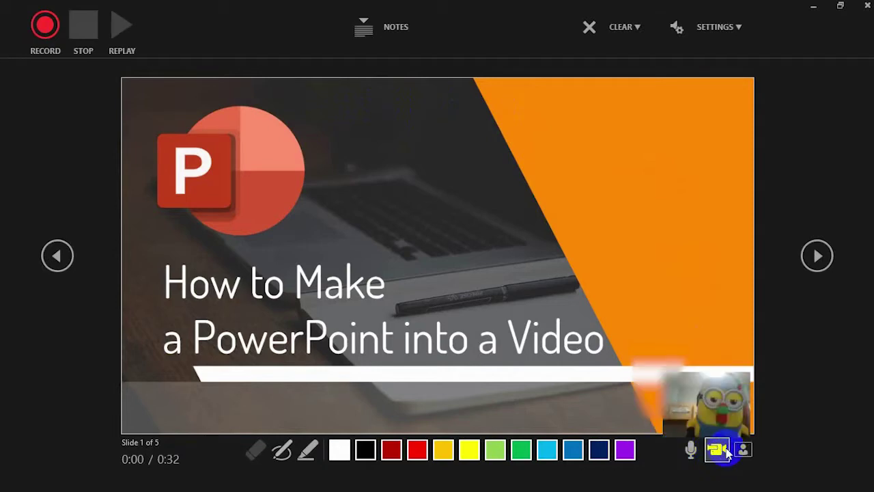
left_click(715, 450)
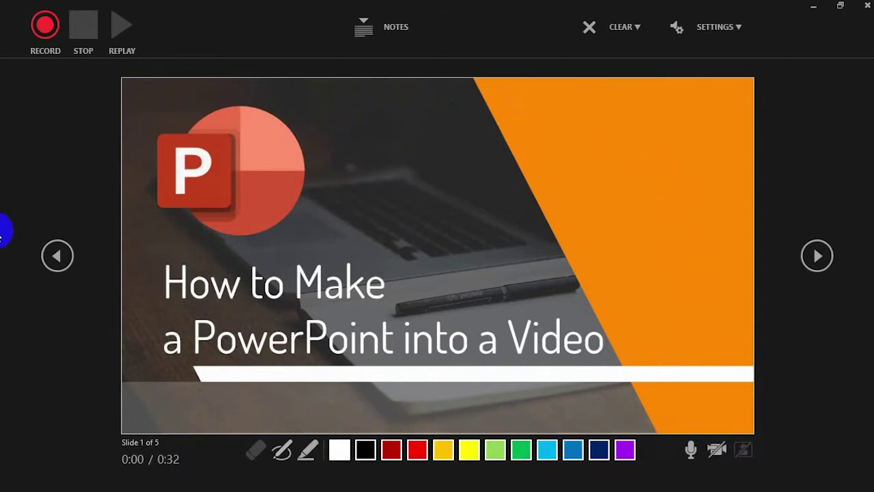
Step: Start recording the slide show, advance to slide 2, and dismiss the recording error message
left_click(38, 41)
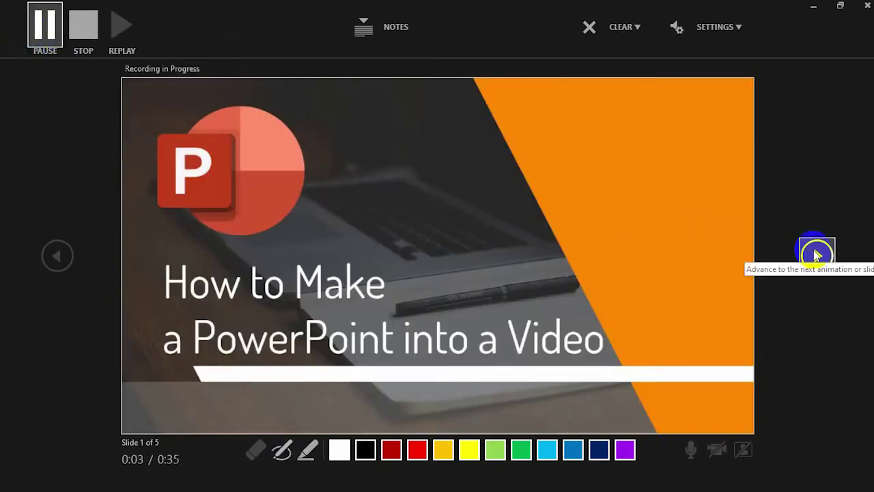
left_click(816, 255)
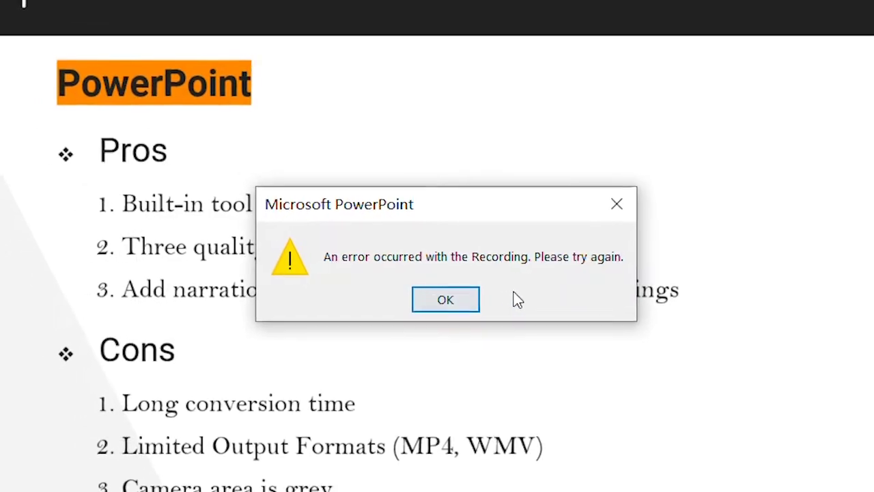
left_click(464, 302)
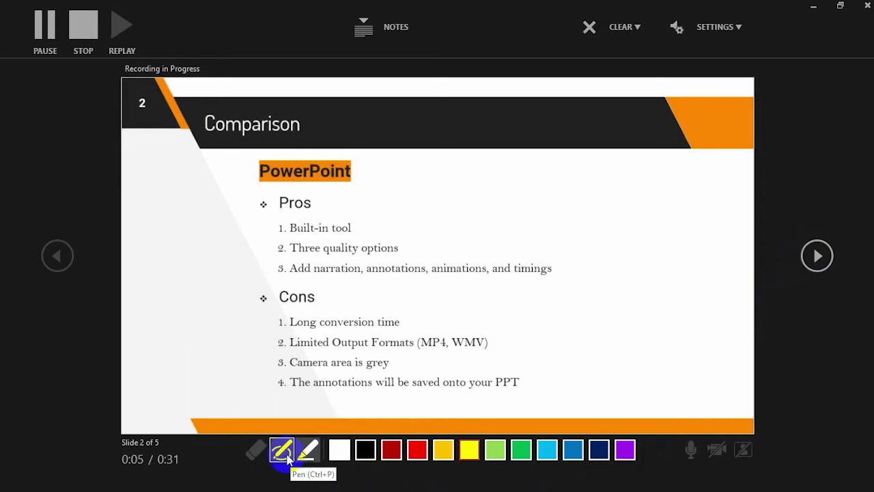
Step: With the red pen, circle the Pros heading on slide 2 and underline the quality options and narration items
left_click(282, 449)
left_click(417, 451)
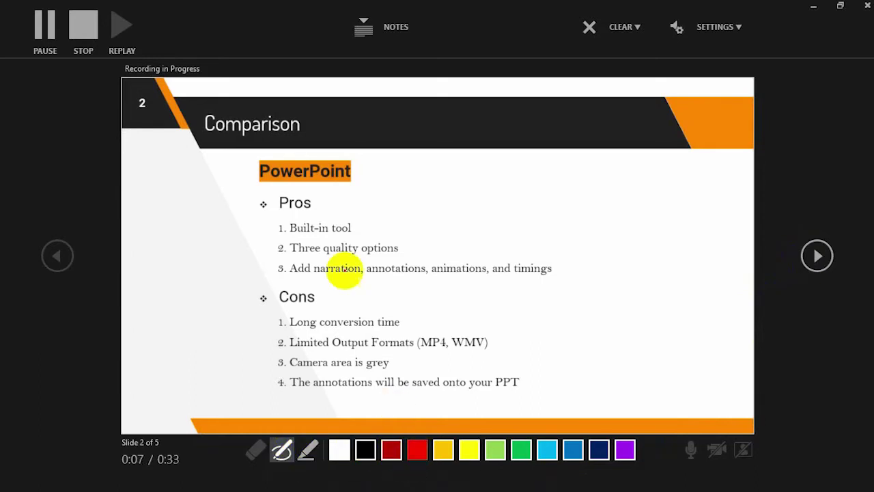
mouse_move(324, 211)
left_mouse_down()
mouse_move(264, 168)
mouse_move(341, 233)
mouse_move(379, 236)
left_mouse_up()
left_click_drag(283, 258, 394, 256)
left_click_drag(268, 282, 566, 277)
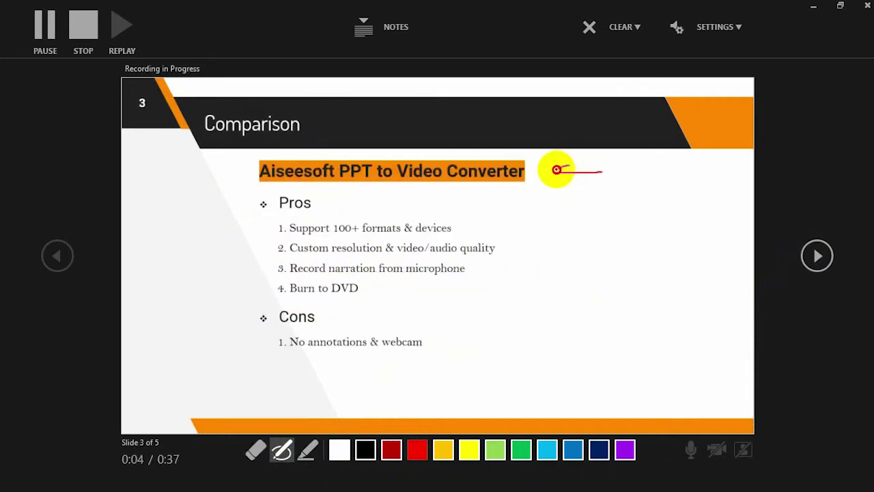
Step: Draw a red arrow beside the Aiseesoft PPT to Video Converter heading on slide 3, and advance to slide 4
left_click_drag(558, 171, 577, 165)
left_click_drag(557, 173, 588, 178)
left_click(819, 258)
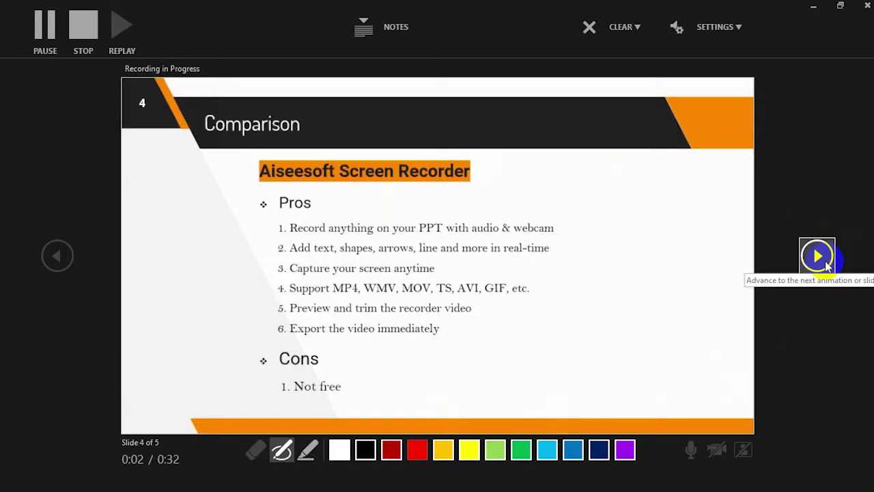
Step: Advance to slide 5, stop the recording, and close the recorder to return to the presentation
left_click(818, 257)
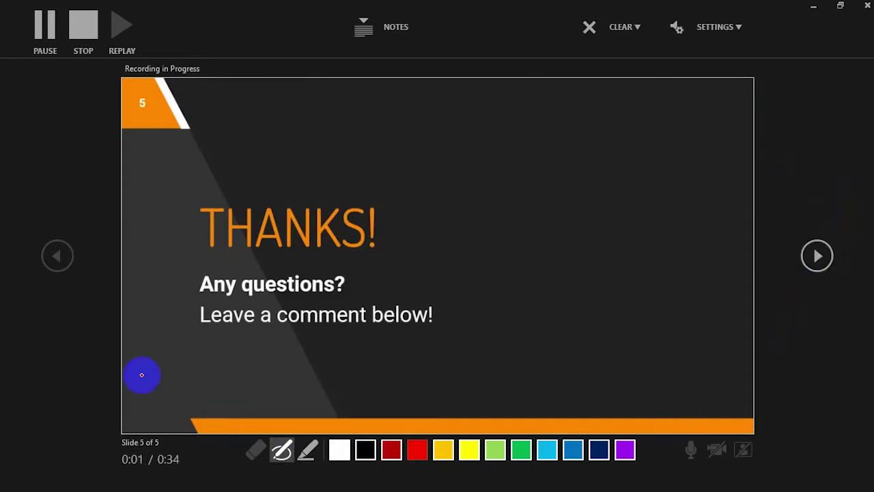
left_click(80, 30)
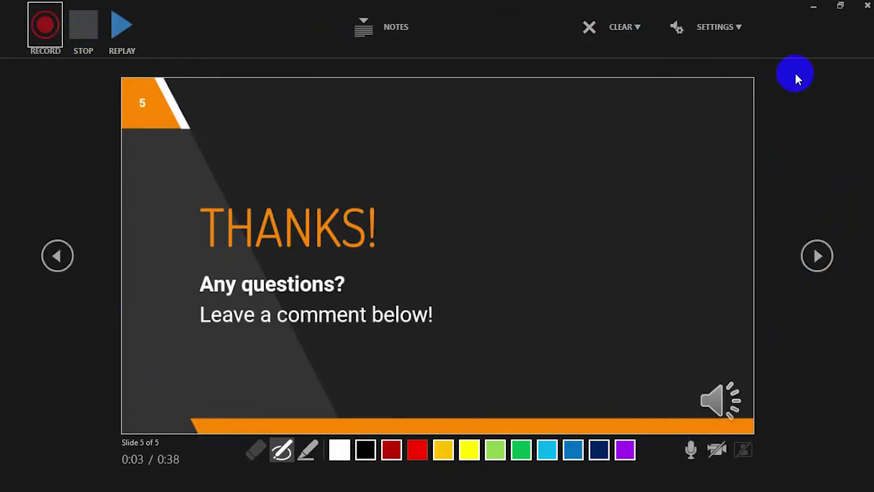
left_click(866, 9)
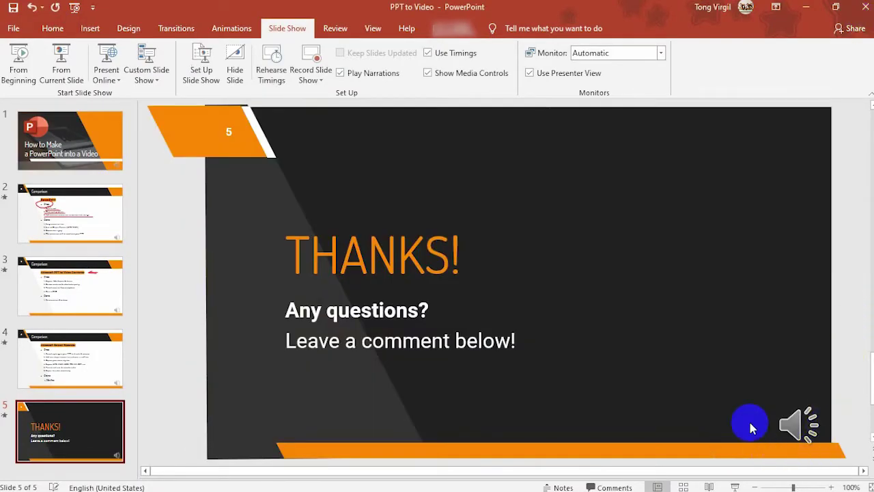
mouse_move(784, 447)
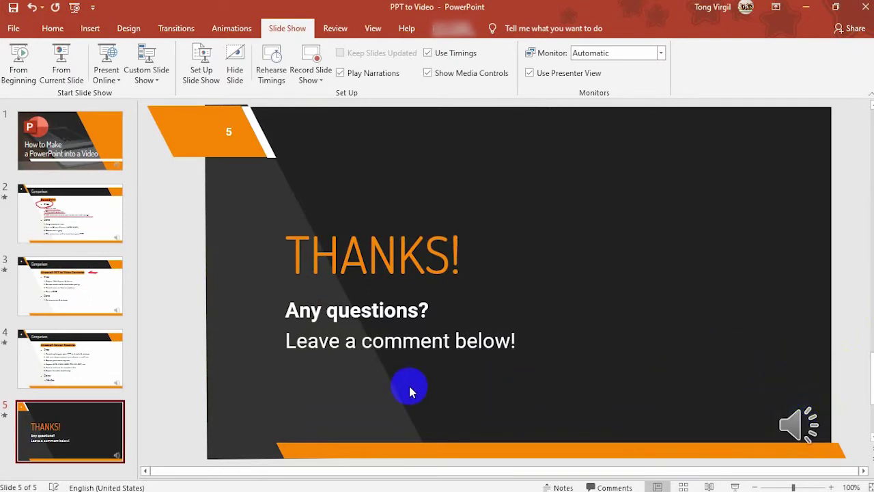
Step: Configure a video export of the recorded presentation with Full HD (1080p) quality and 8 seconds spent on each slide
left_click(16, 30)
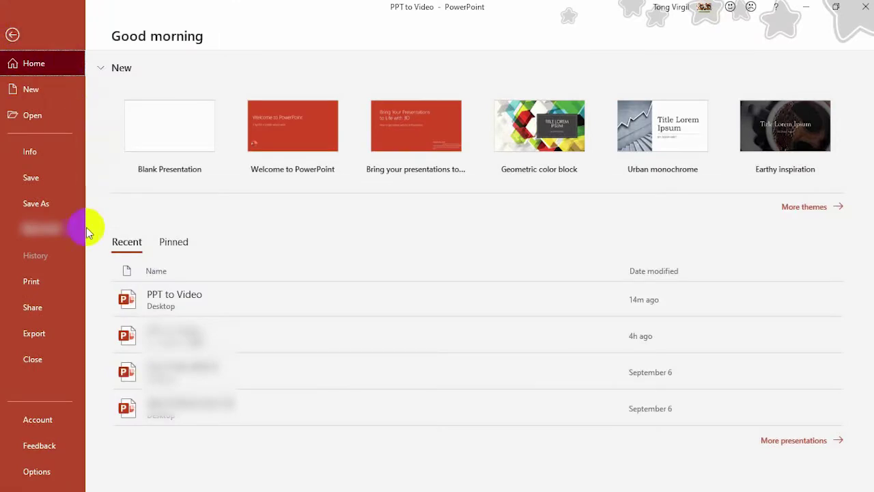
left_click(48, 338)
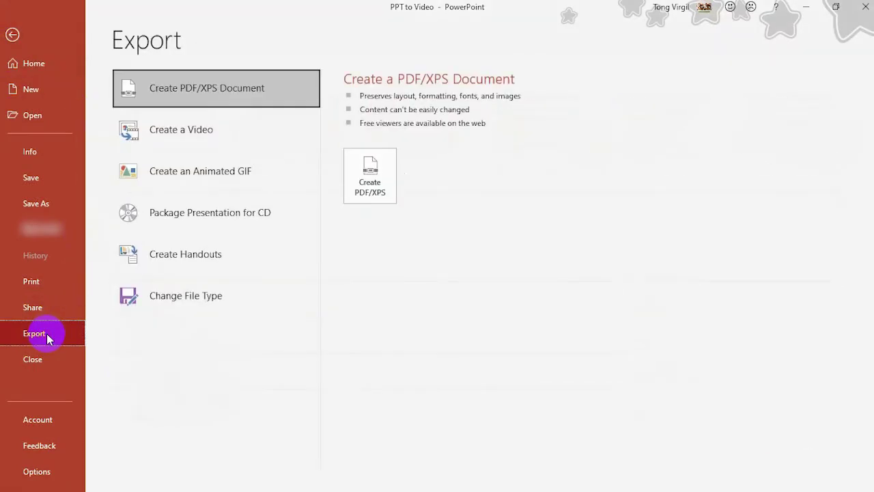
left_click(274, 130)
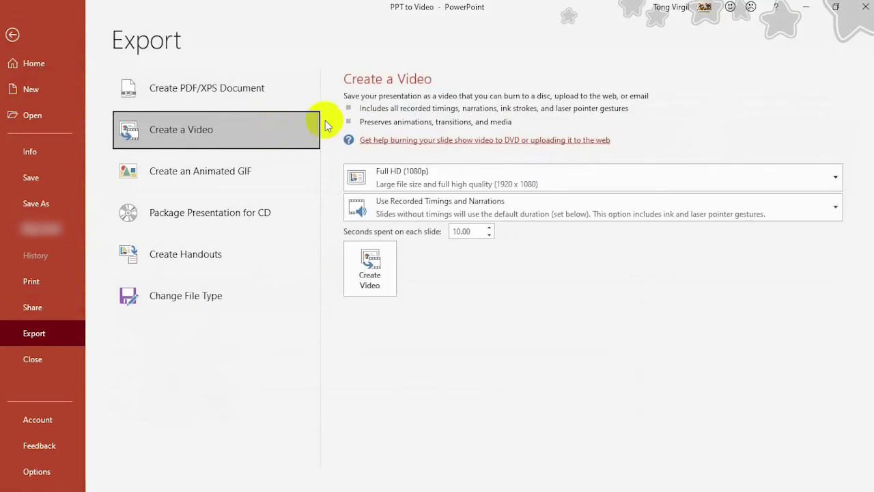
left_click(616, 189)
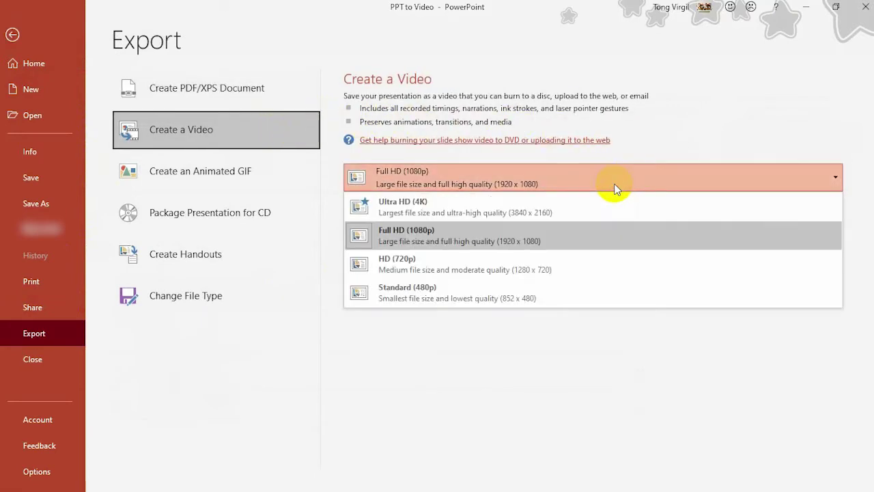
left_click(603, 241)
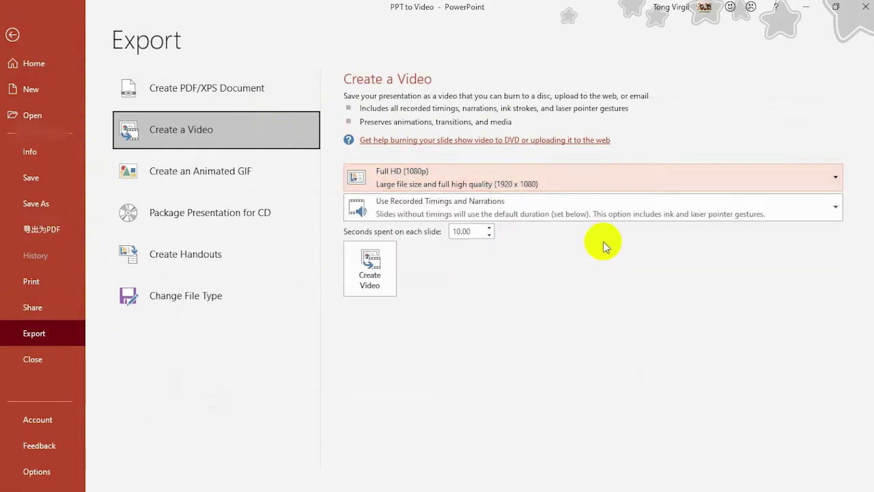
left_click(489, 237)
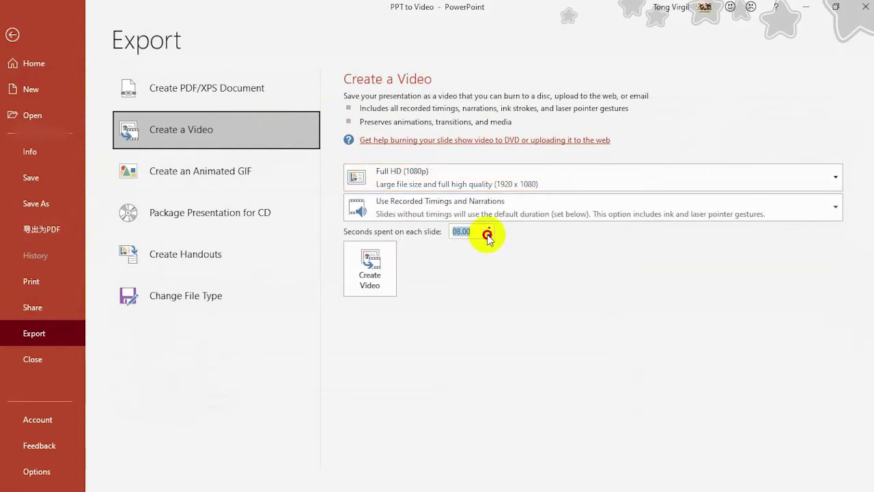
Step: Create the video on the Desktop as PPT to Video in MPEG-4 Video format, and minimize the presentation window
left_click(378, 282)
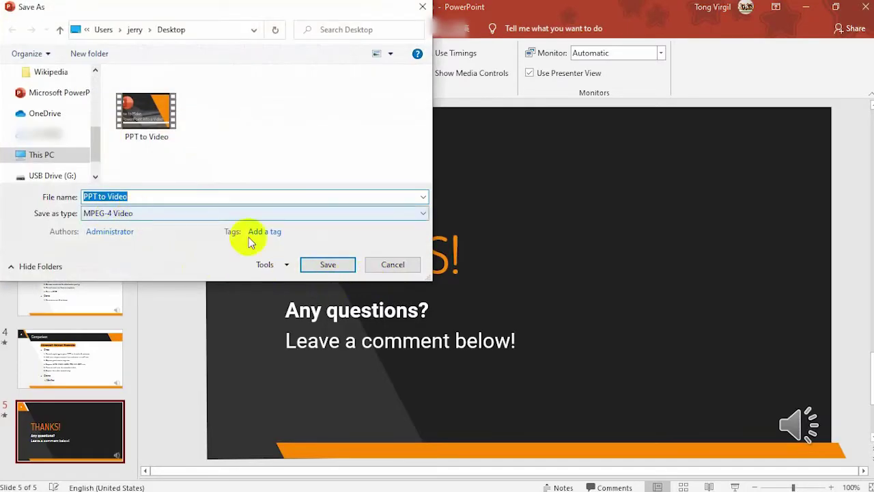
left_click(321, 266)
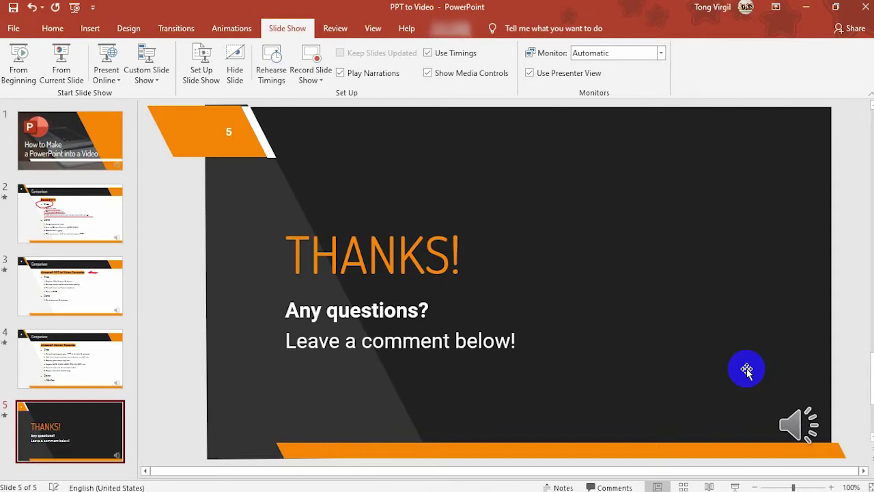
left_click(806, 7)
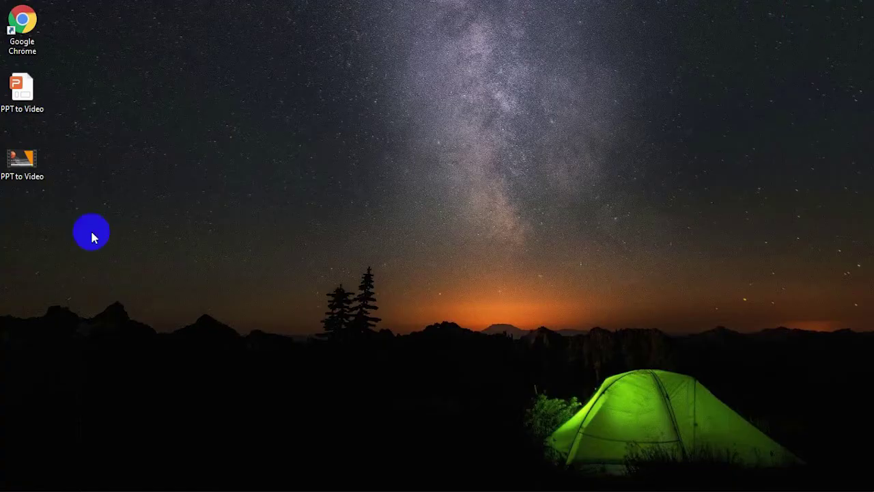
Step: Play the exported PPT to Video file from the desktop to check it, and close the player
double_click(29, 170)
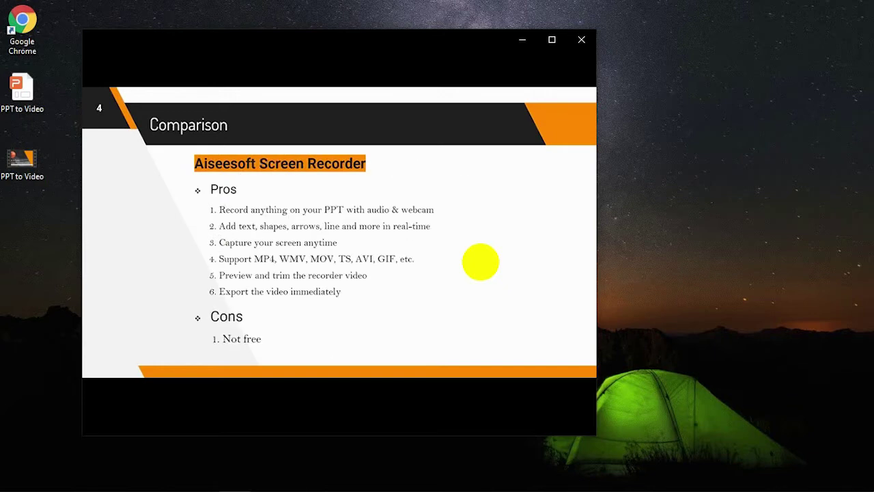
left_click(481, 262)
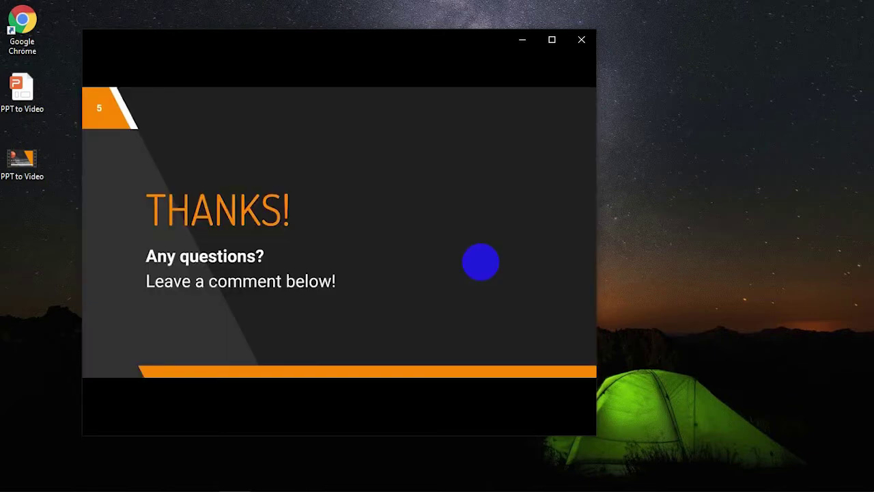
left_click(581, 39)
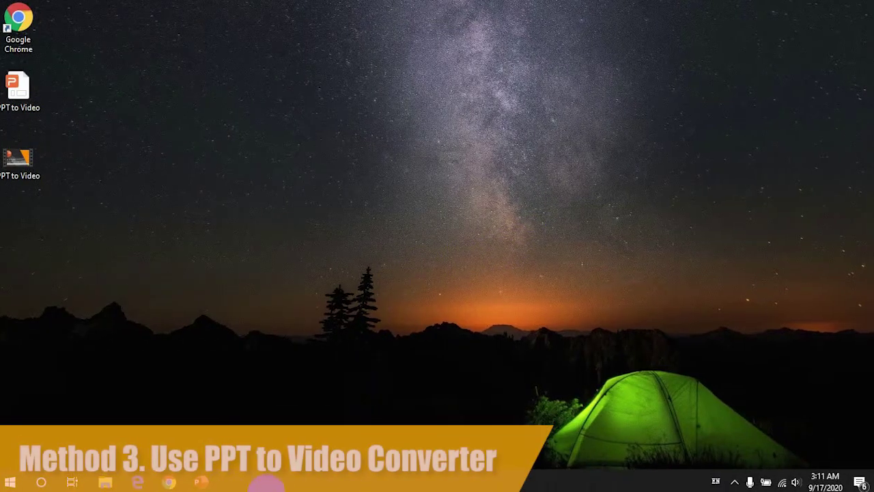
Step: Switch to Chrome, go to aiseesoft.com, and open the PPT to Video Converter product page
left_click(168, 483)
type("a")
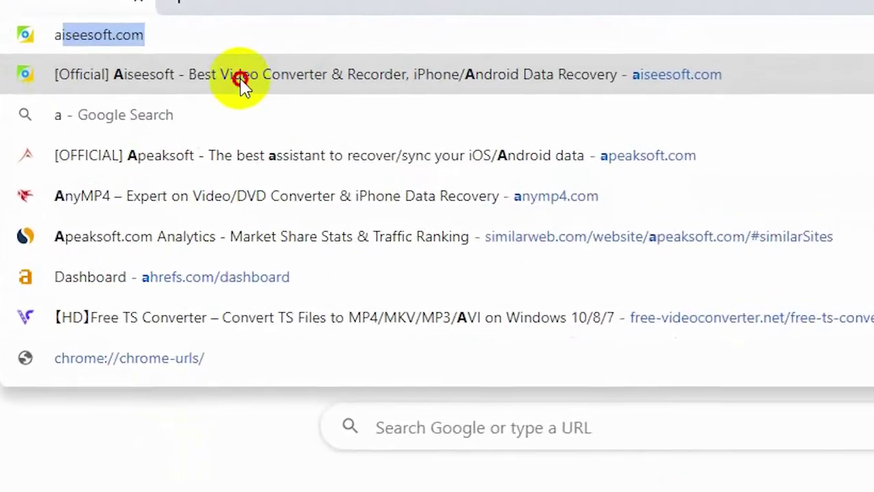
left_click(226, 59)
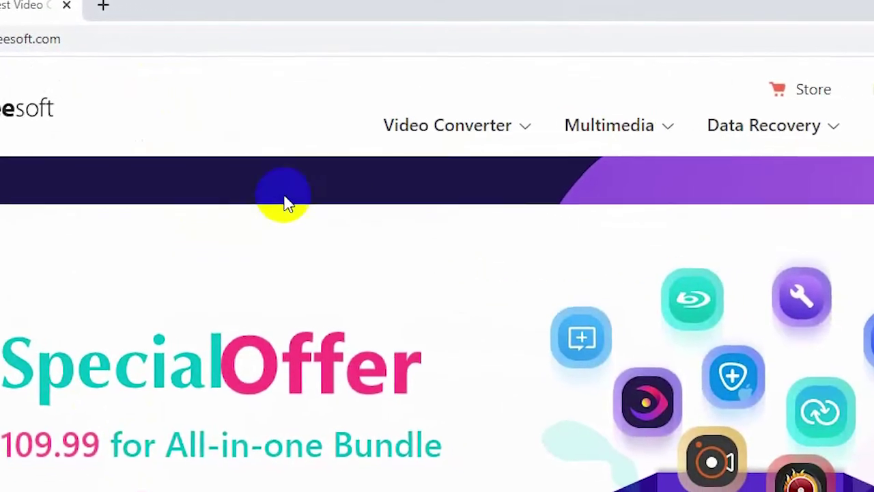
mouse_move(873, 125)
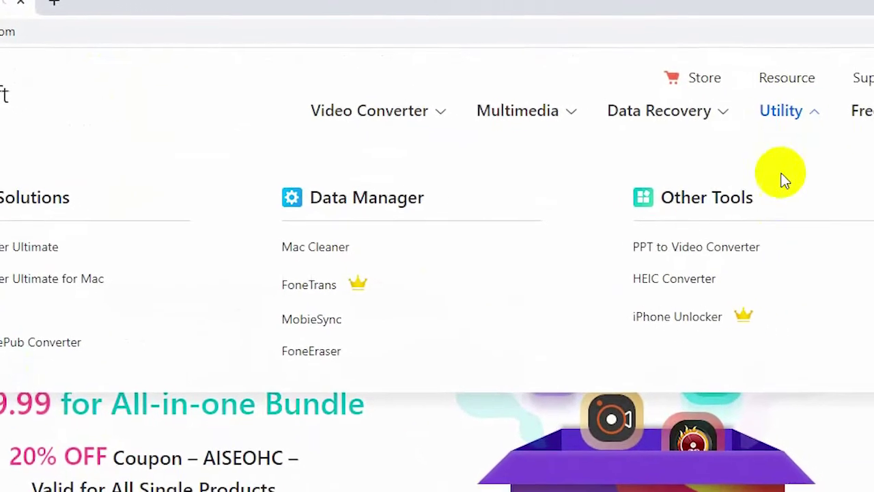
left_click(729, 252)
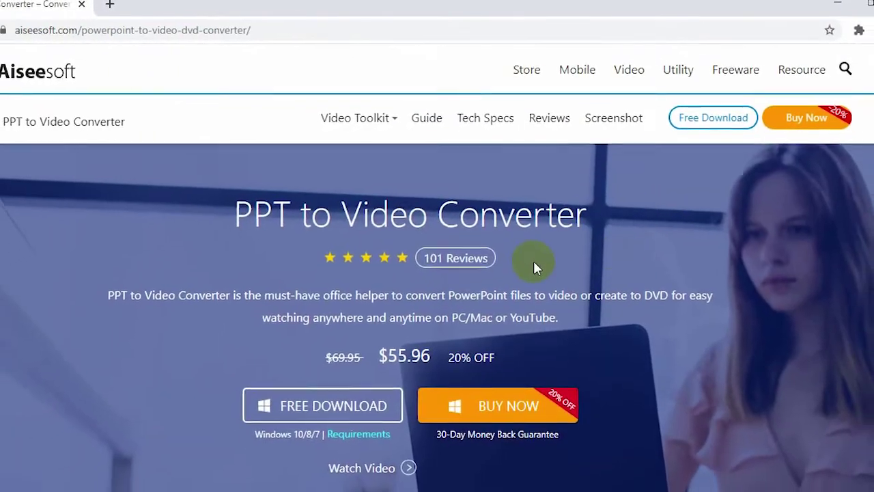
Step: Download the free Windows version of PPT to Video Converter and launch its installer
scroll(534, 256, "down", 1)
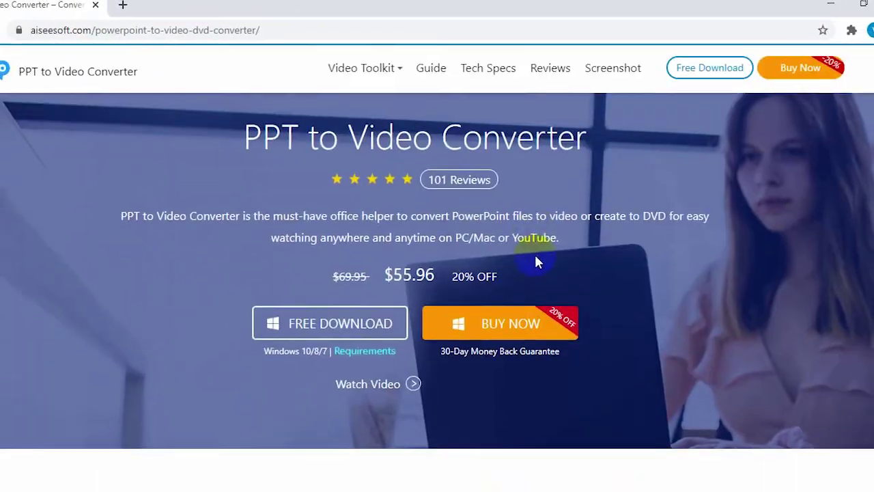
left_click(345, 324)
scroll(362, 334, "up", 1)
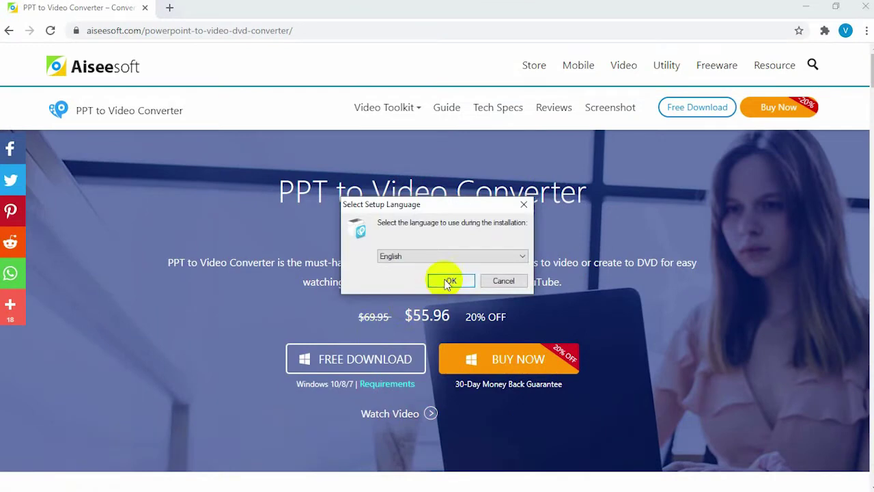
Step: Install PPT to Video Converter with English as the setup language and the offered options, finish the setup, and minimize the browser
left_click(451, 279)
left_click(307, 312)
left_click(507, 355)
left_click(508, 355)
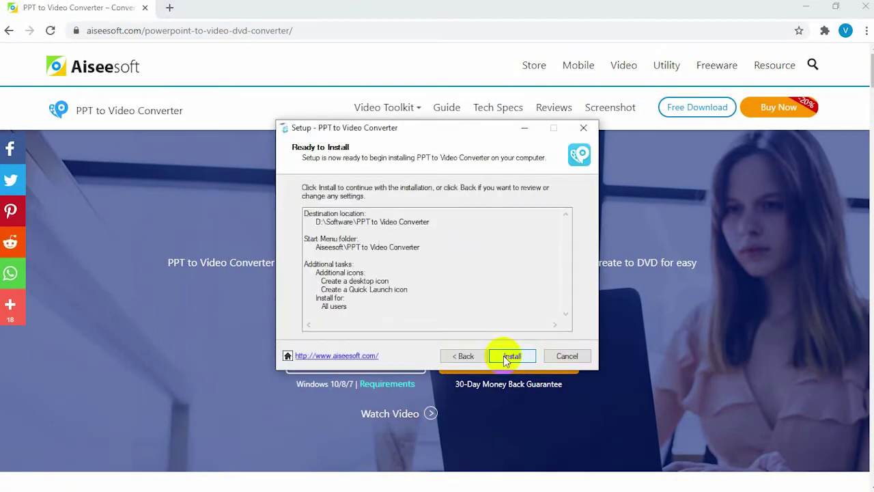
left_click(506, 356)
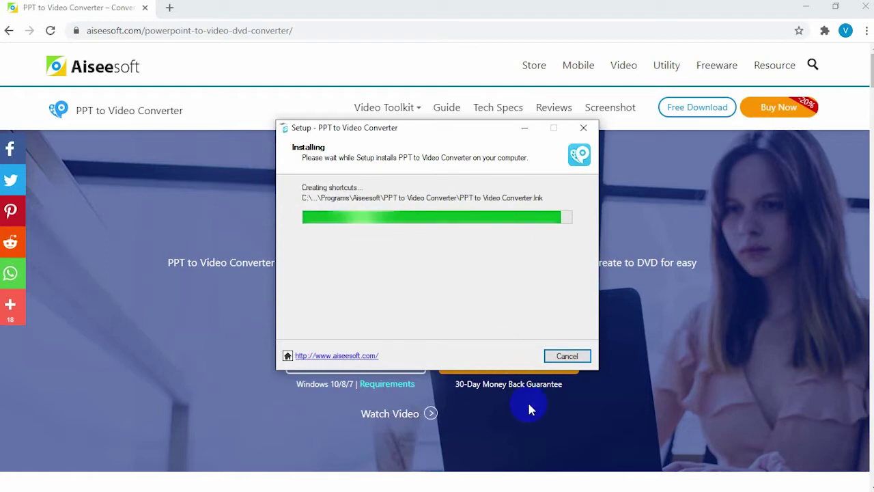
left_click(509, 355)
left_click(806, 8)
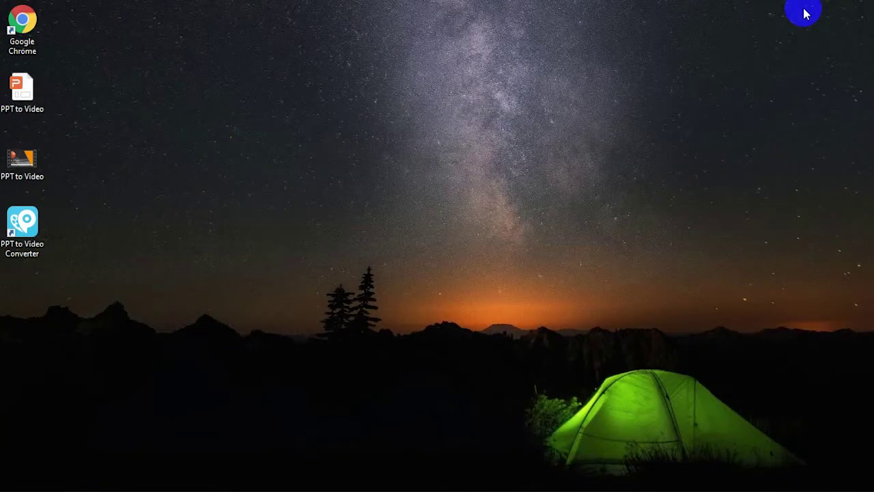
Step: Launch PPT to Video Converter in Convert into Videos mode and add the PPT to Video presentation from the Desktop
double_click(33, 233)
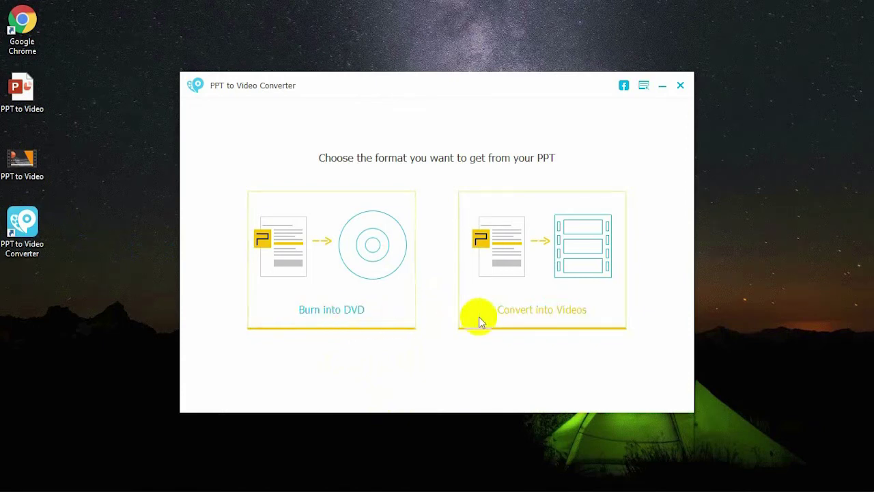
left_click(615, 290)
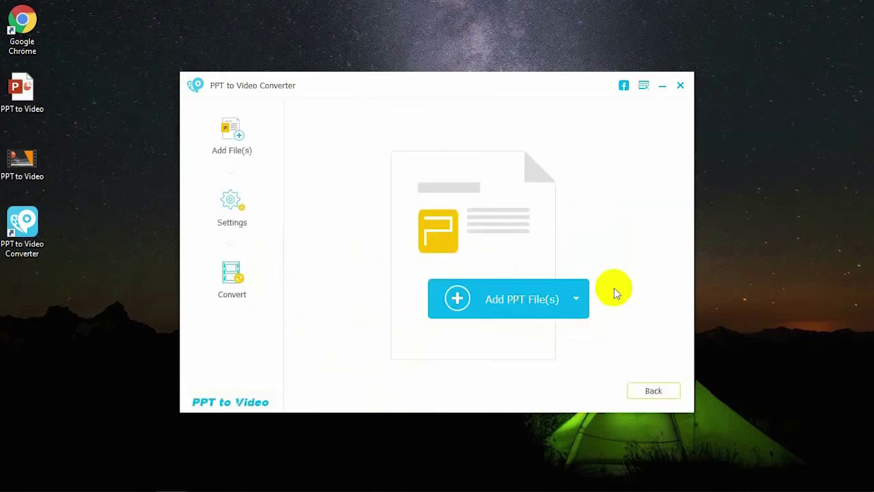
left_click(553, 307)
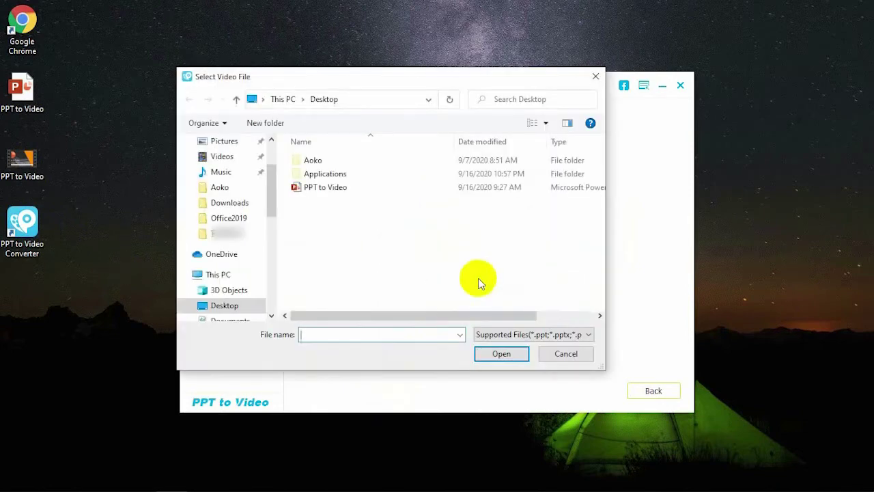
left_click(401, 189)
left_click(501, 353)
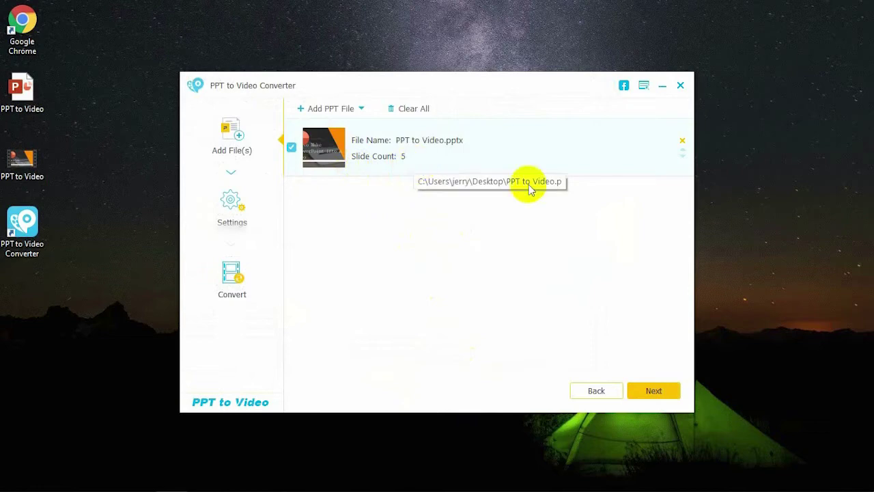
Step: Proceed to the conversion settings and set the Advanced Mode narrative to Record new narrative with Microphone
left_click(649, 396)
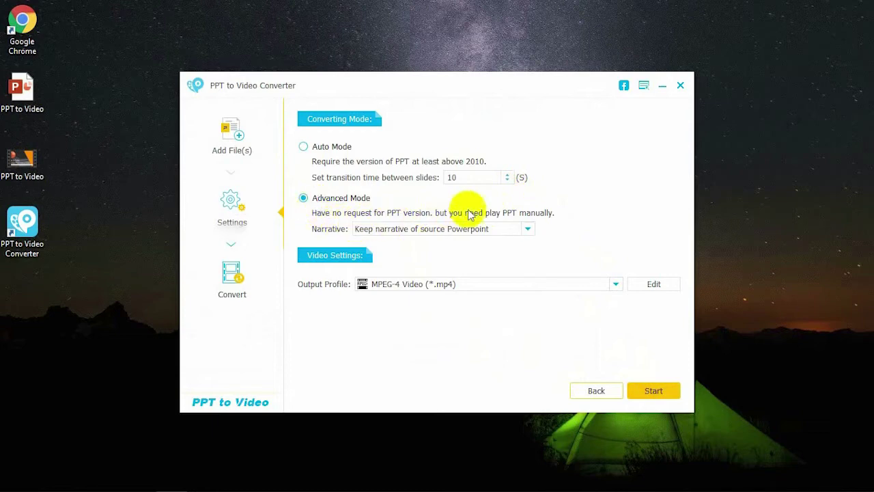
left_click(527, 229)
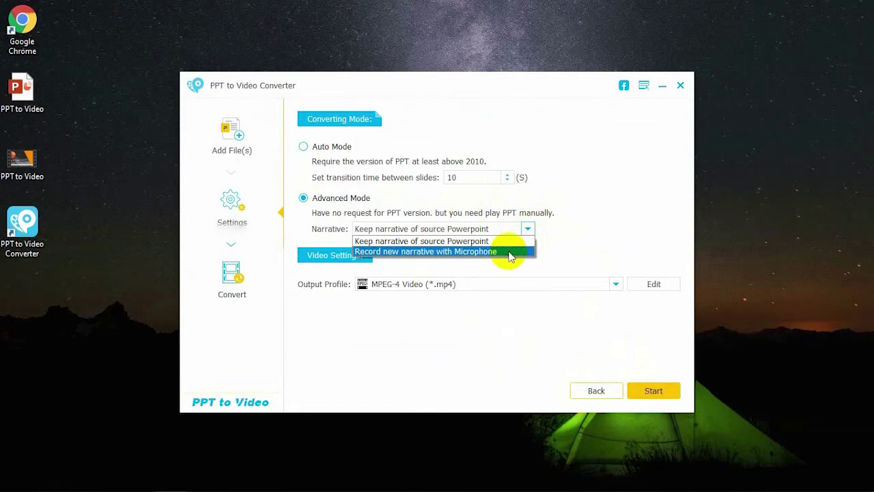
left_click(509, 252)
Step: Look through the HD and Web video formats, and set the output profile to MKV Video Format (*.mkv)
left_click(612, 283)
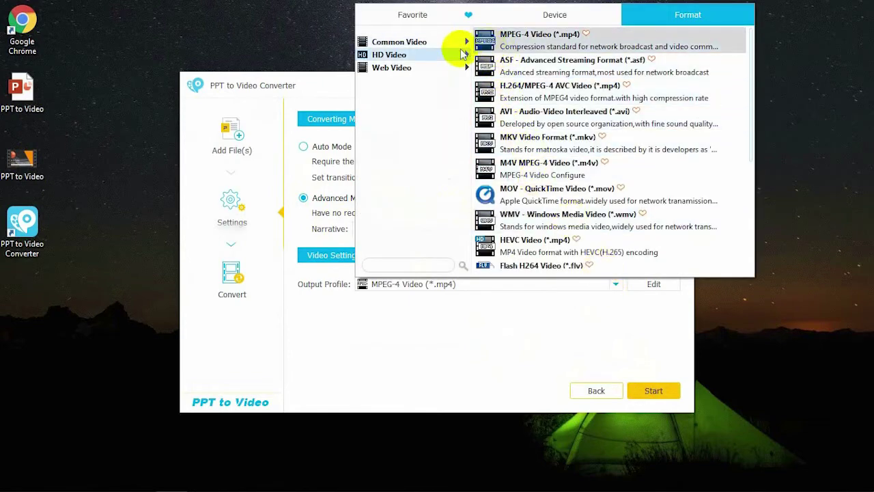
mouse_move(463, 53)
left_click(454, 69)
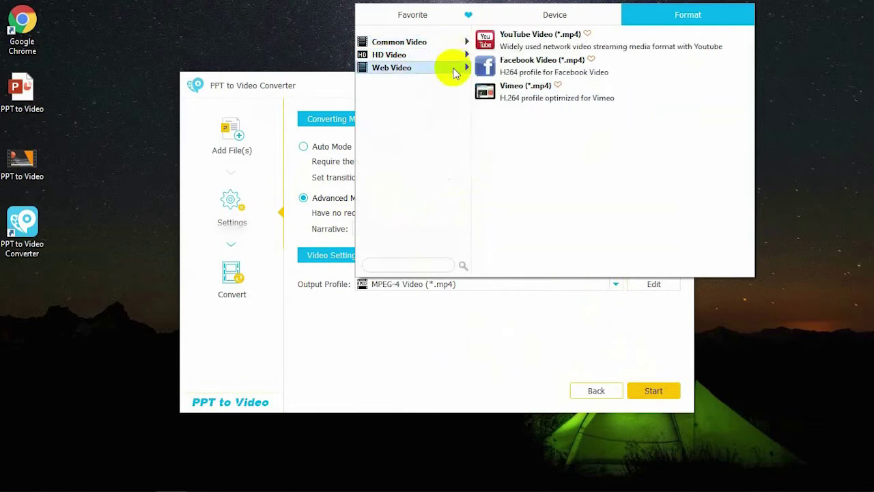
left_click(453, 43)
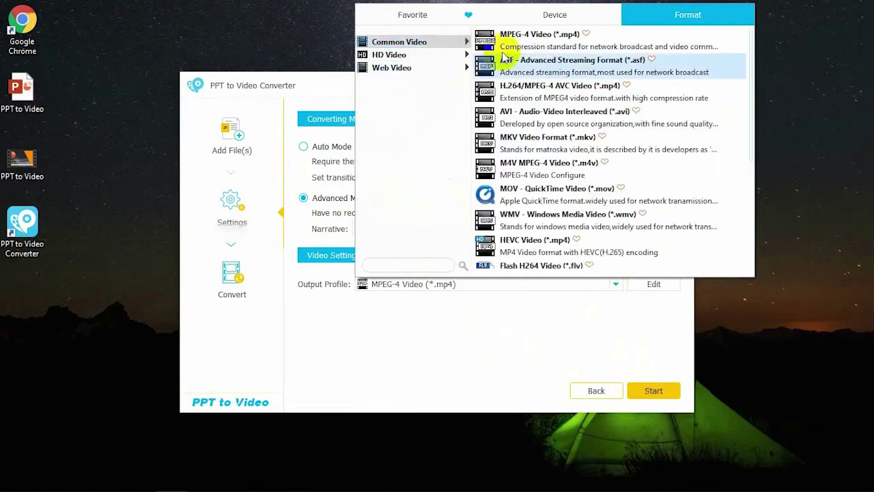
left_click(604, 146)
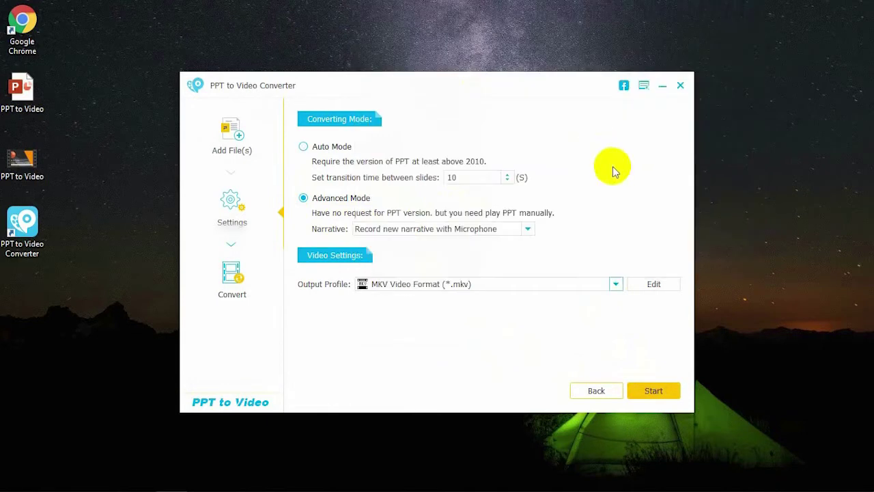
Step: Edit the MKV profile to 1920*1080 resolution with High video quality and High audio quality
left_click(644, 284)
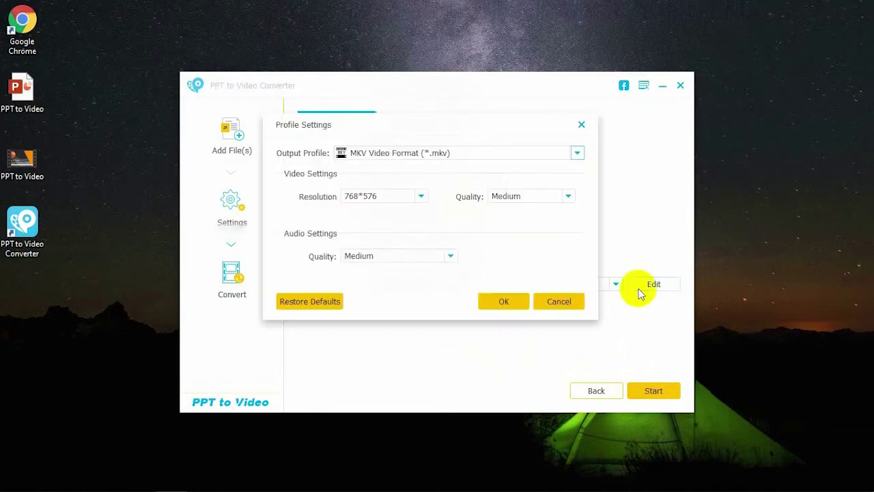
left_click(419, 197)
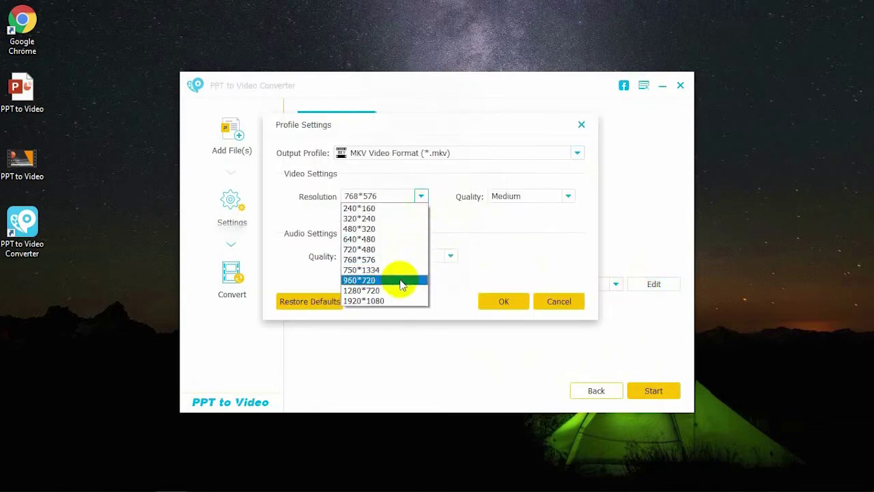
left_click(393, 302)
left_click(567, 196)
left_click(557, 230)
left_click(451, 255)
left_click(440, 289)
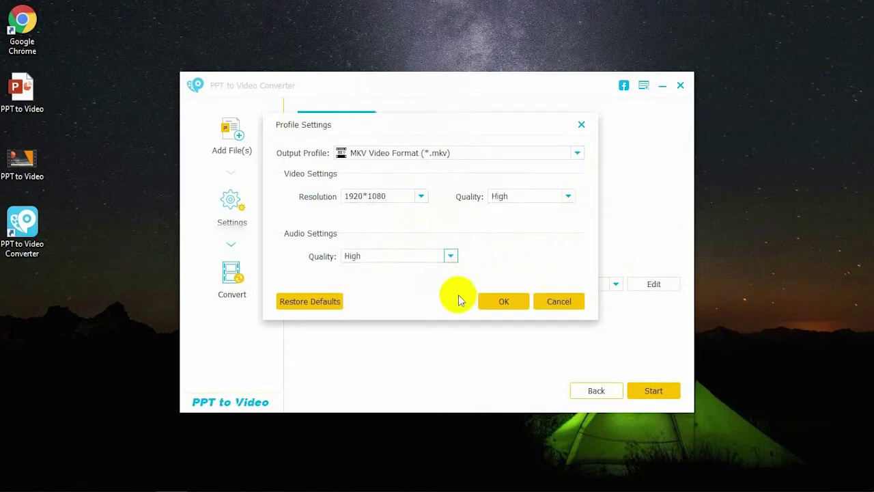
left_click(503, 301)
Step: Start the conversion, advance manually through all five slides to the end, and close the completed conversion
left_click(645, 387)
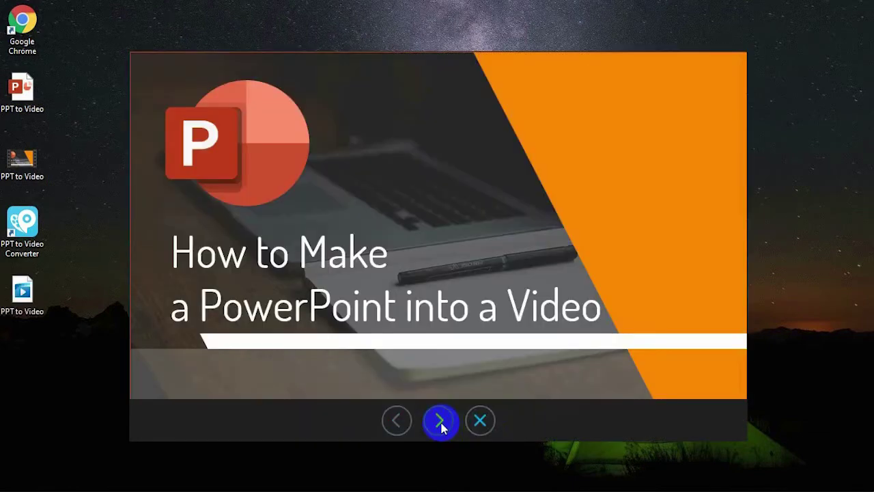
left_click(441, 422)
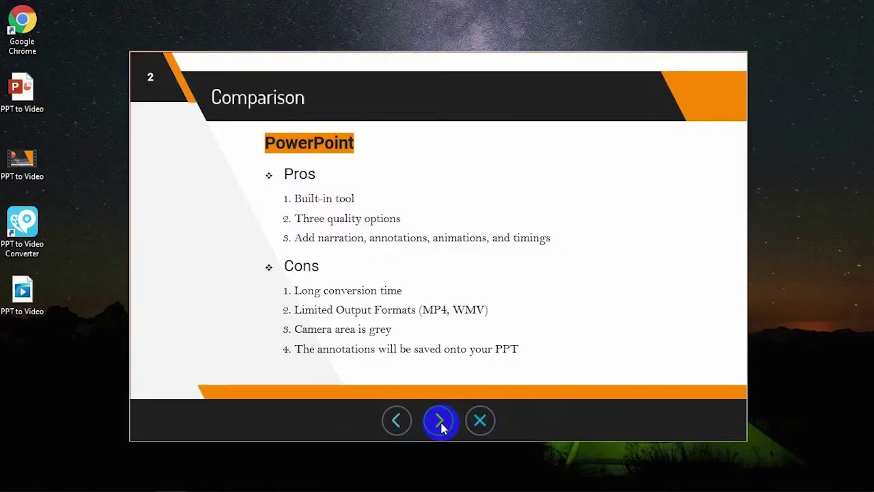
left_click(440, 422)
left_click(440, 422)
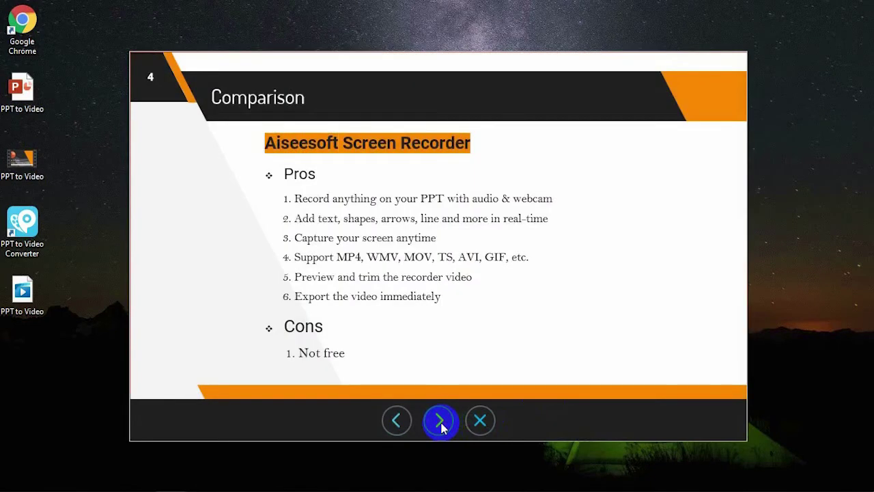
left_click(440, 422)
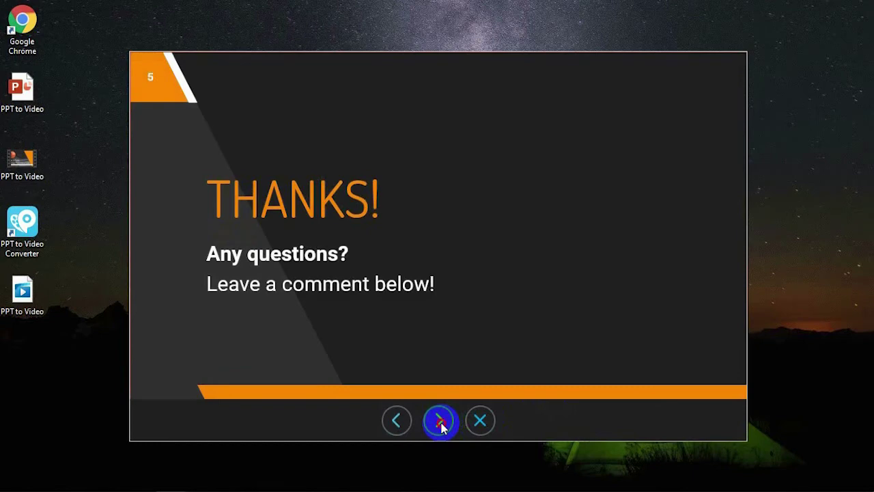
left_click(440, 422)
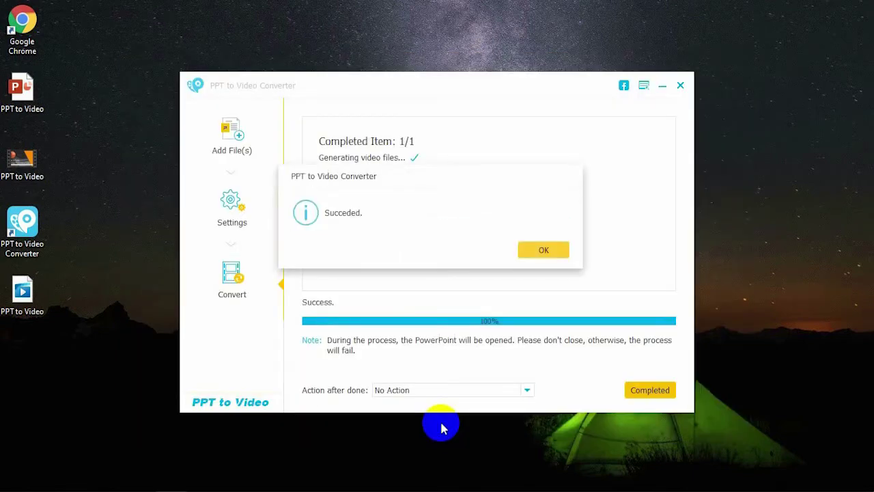
left_click(544, 251)
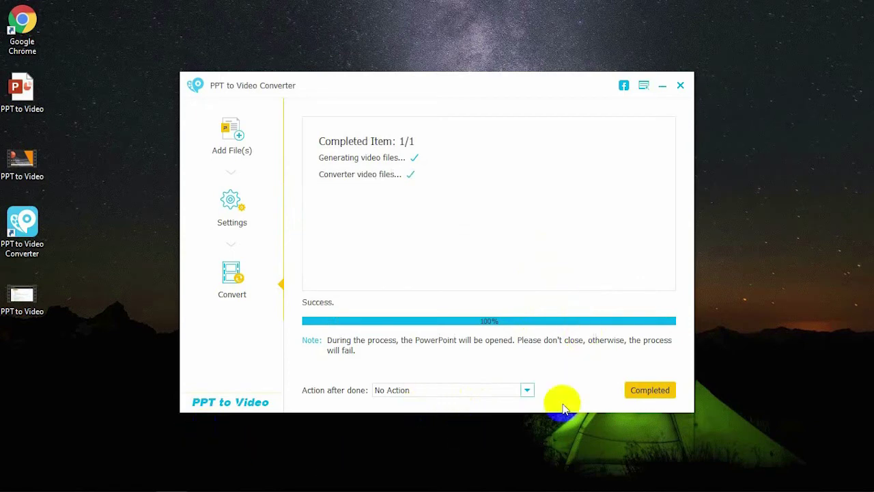
left_click(663, 390)
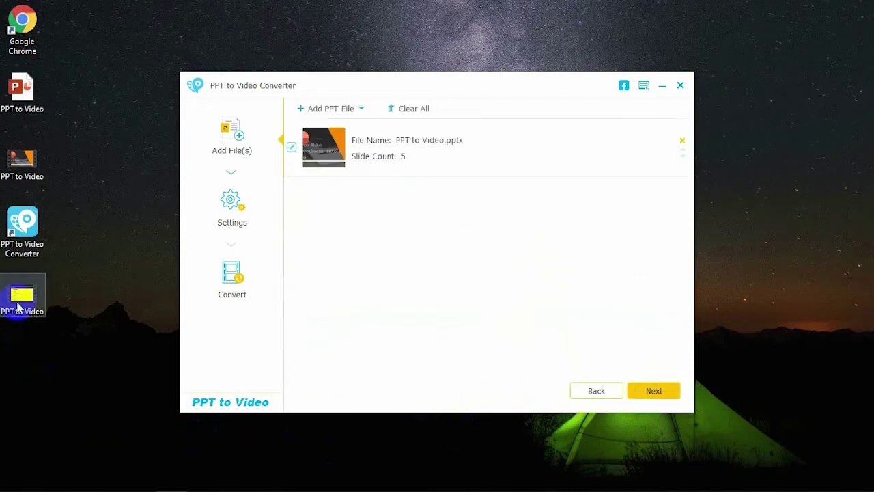
Step: Play the converted MKV video from the desktop in Movies & TV and lower the volume
left_click(20, 304)
double_click(19, 307)
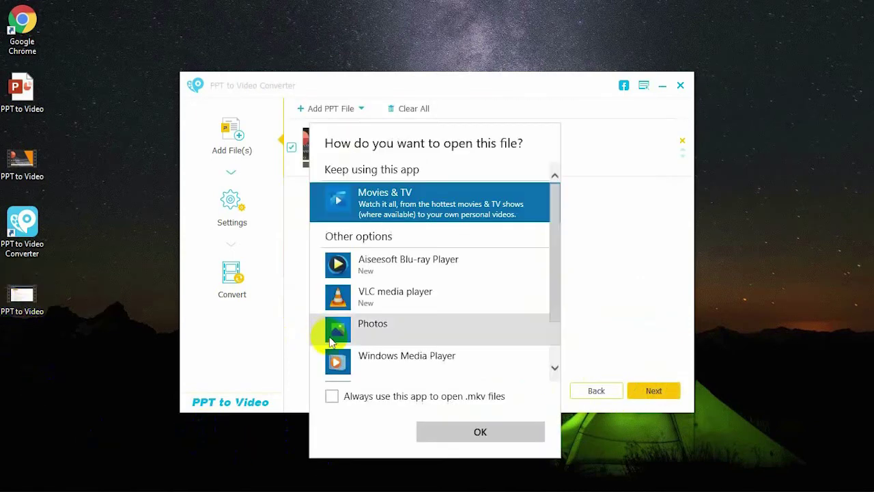
left_click(497, 437)
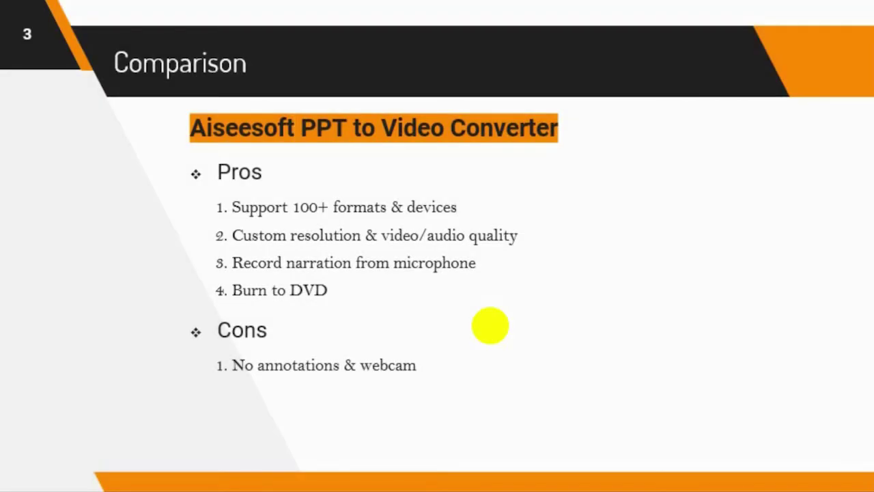
key("XF86AudioLowerVolume")
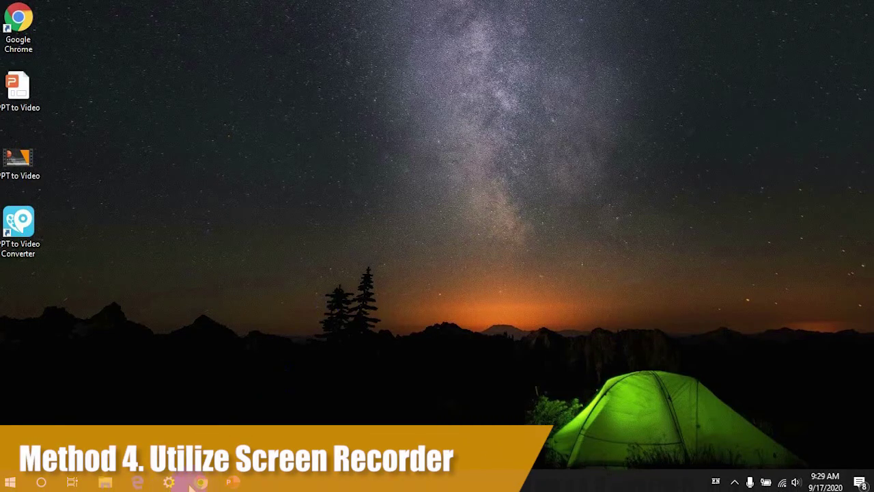
Step: Open Chrome, go to aiseesoft.com, and open the product page of the Windows version of Screen Recorder
left_click(200, 482)
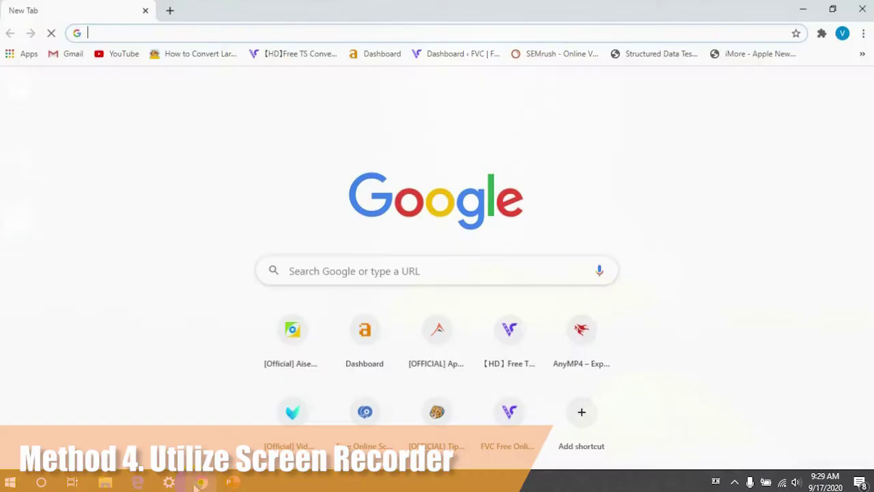
left_click(99, 36)
type("a")
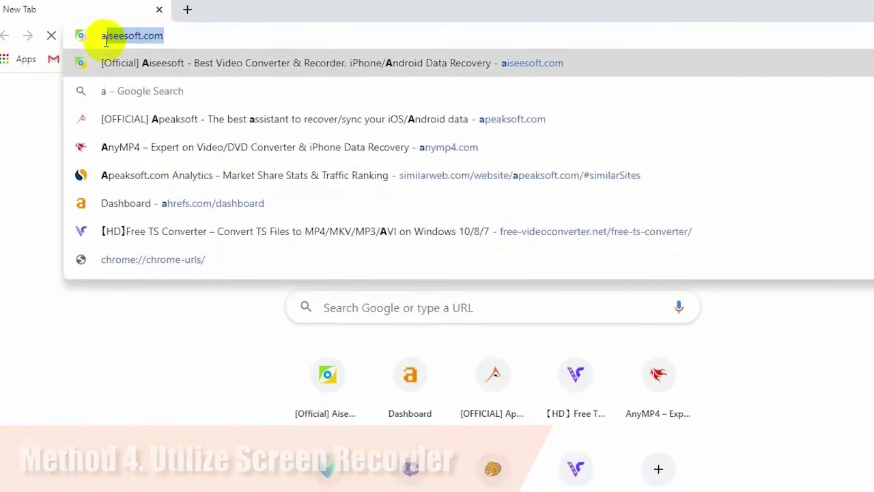
key("Return")
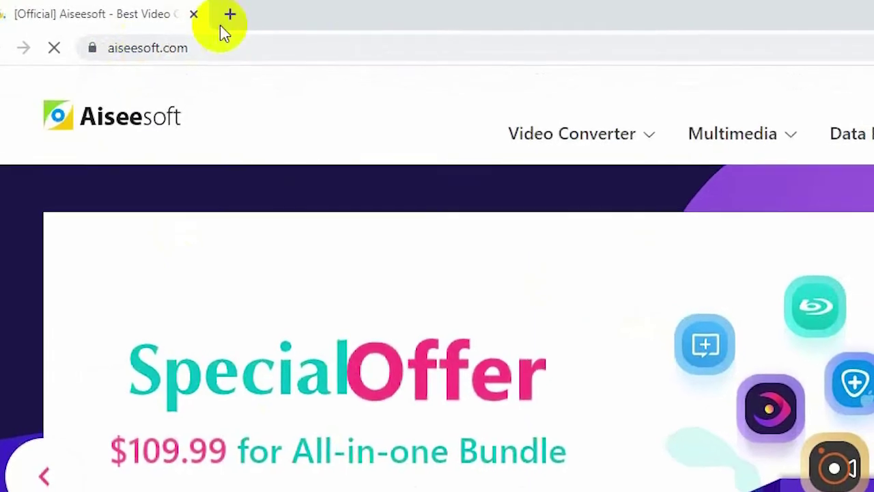
mouse_move(746, 140)
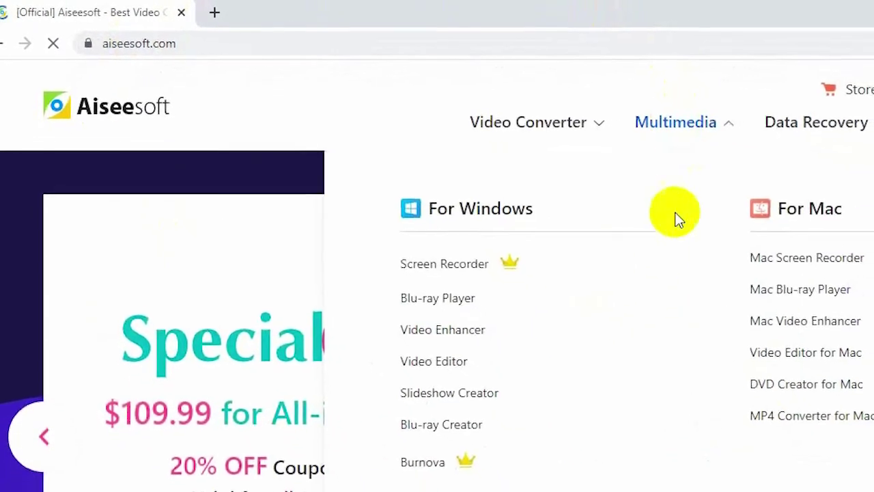
left_click(429, 251)
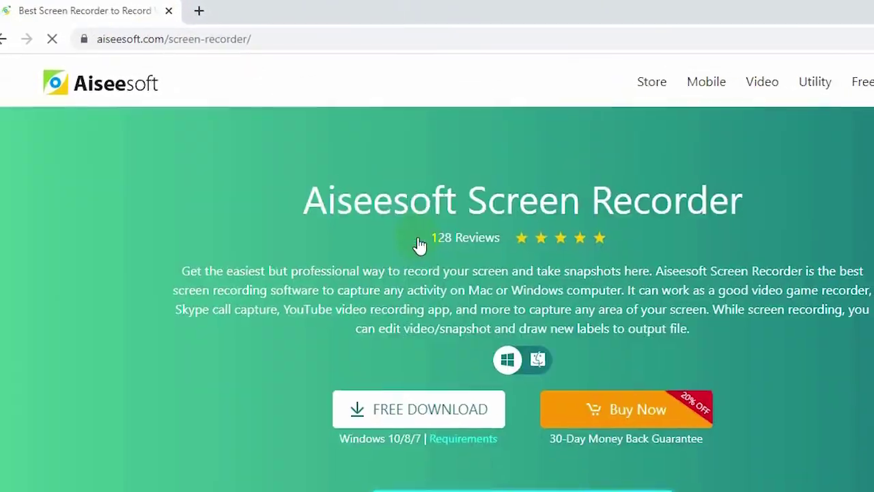
Step: Download the free Windows installer screen-recorder.exe, run it, and install Aiseesoft Screen Recorder
left_click(402, 380)
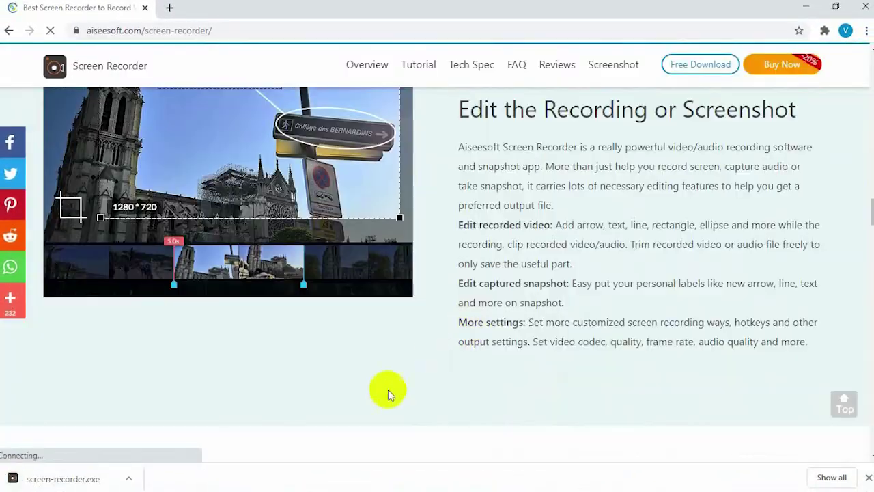
left_click(95, 479)
left_click(382, 335)
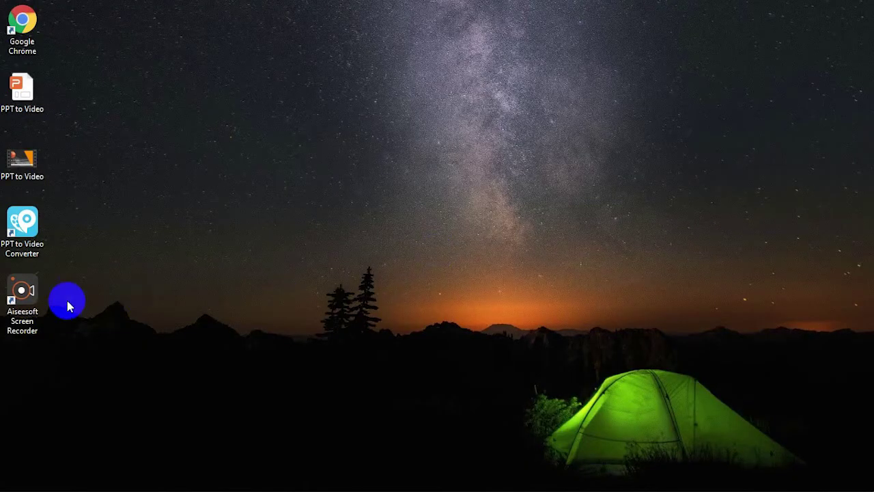
Step: Launch Aiseesoft Screen Recorder from the desktop and open its Video Recorder
left_click(24, 303)
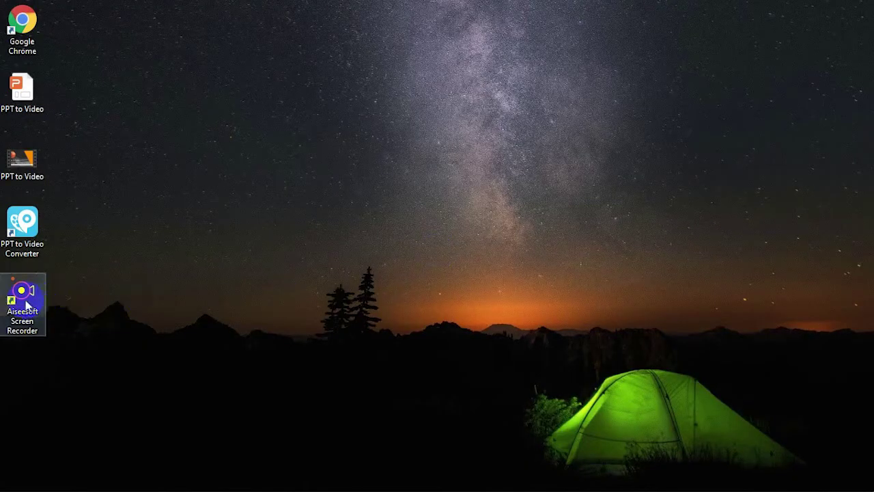
double_click(24, 304)
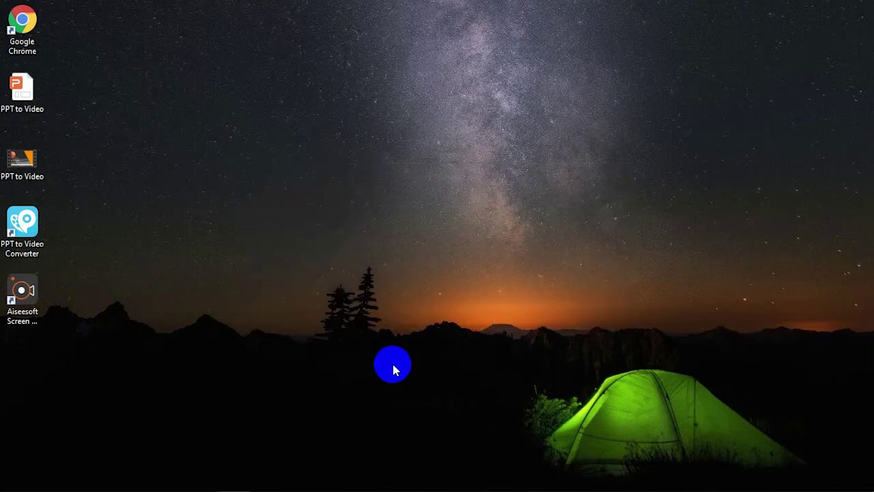
left_click(213, 160)
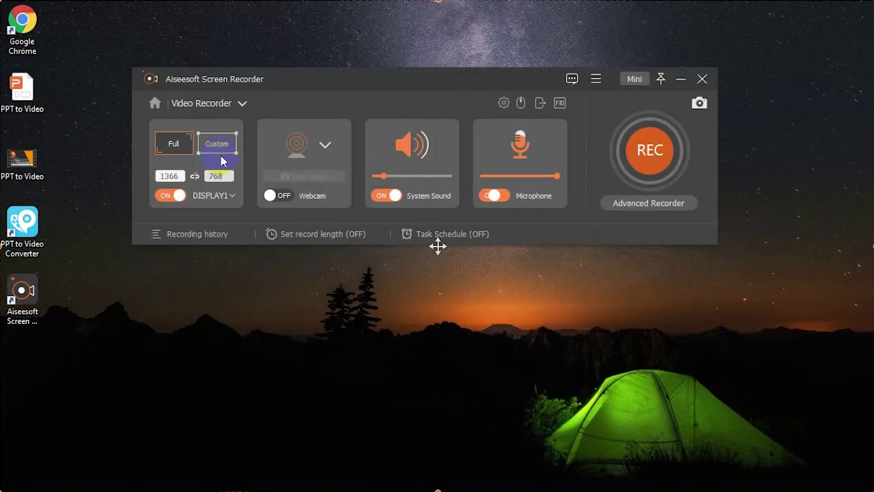
Step: Set the recording area to the full screen with the webcam off, start recording, and accept the hotkey notice
left_click(221, 148)
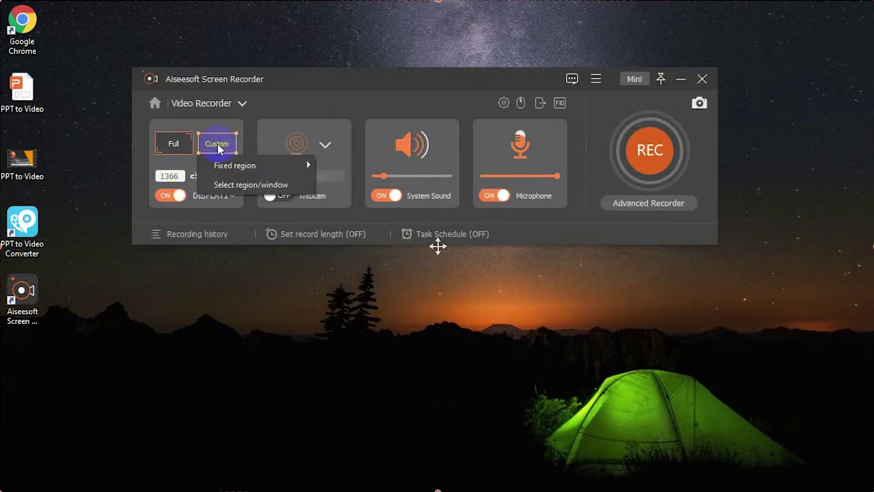
left_click(180, 148)
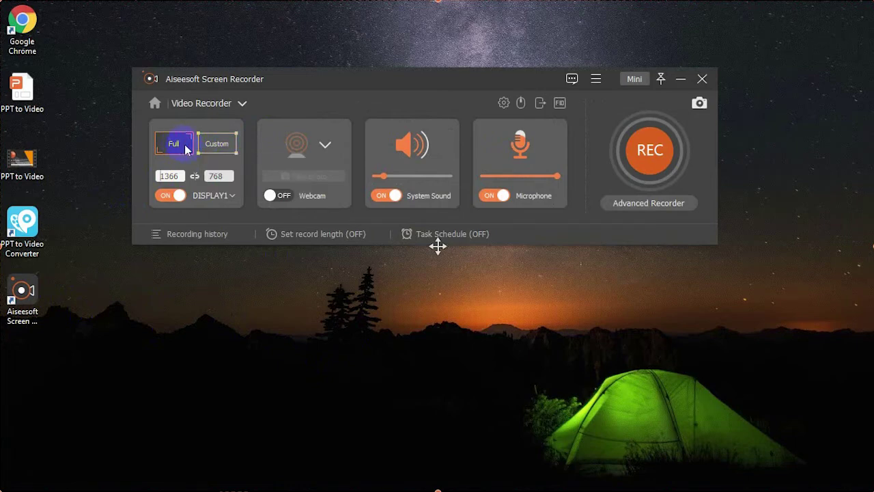
left_click(285, 198)
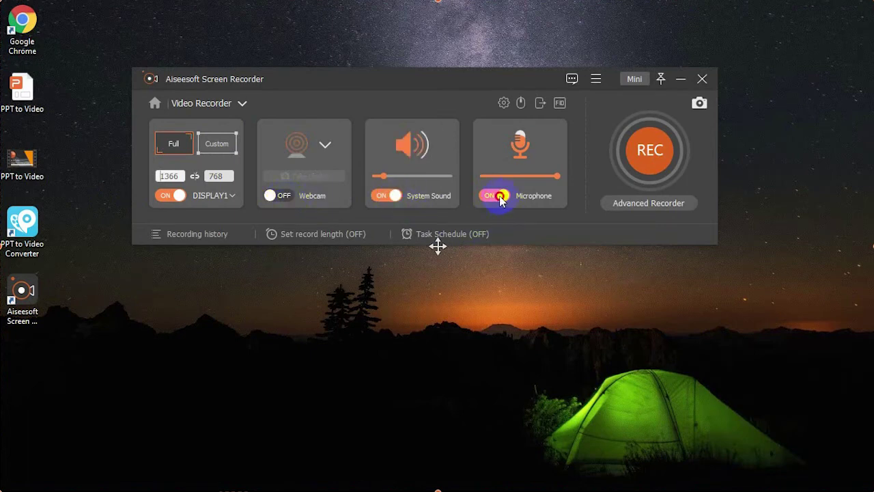
left_click(665, 149)
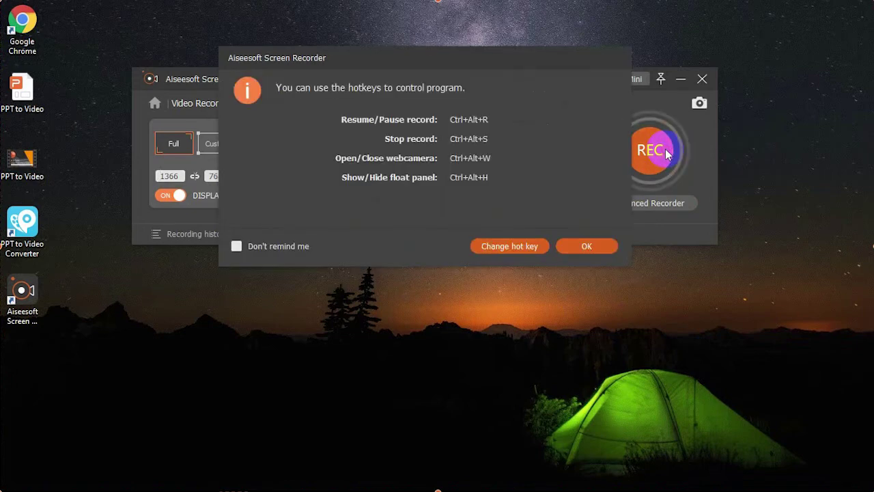
left_click(593, 245)
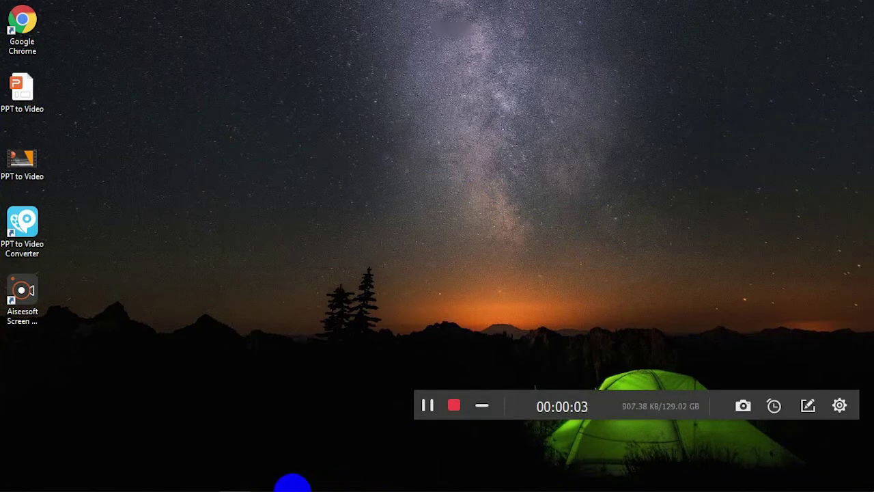
Step: Switch to the PPT to Video presentation in PowerPoint and start its slide show from the beginning
mouse_move(287, 483)
left_click(212, 483)
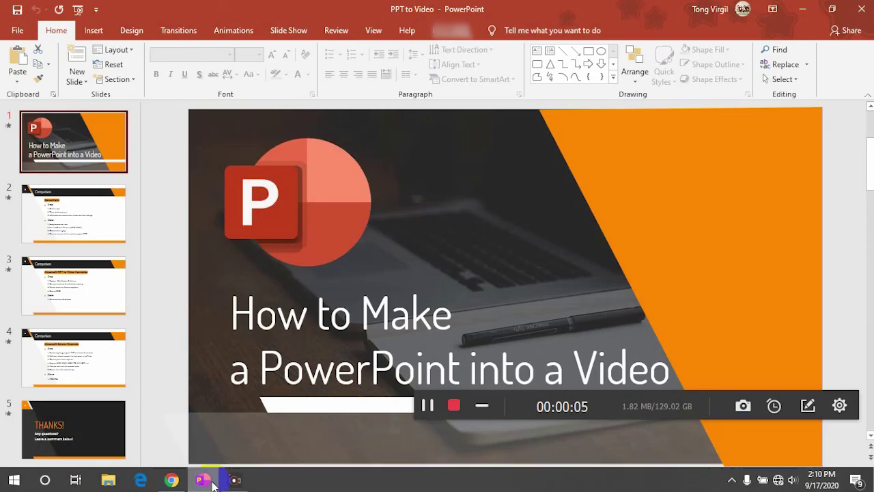
left_click(293, 30)
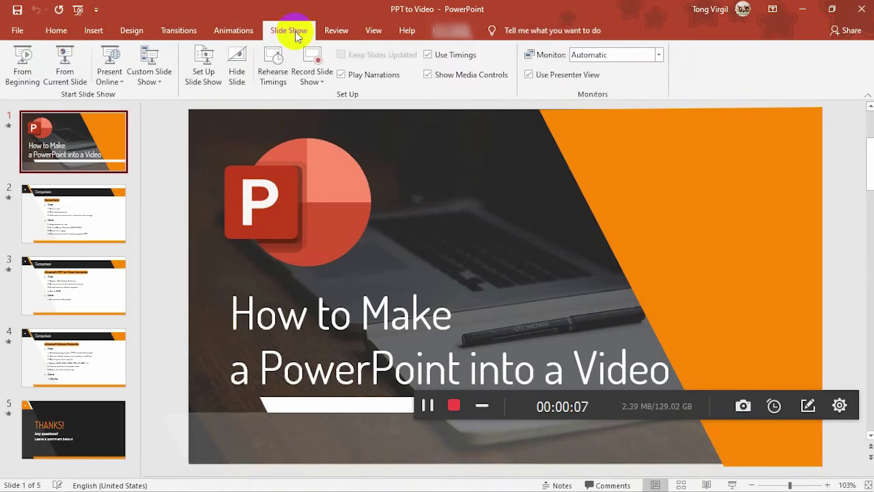
left_click(20, 72)
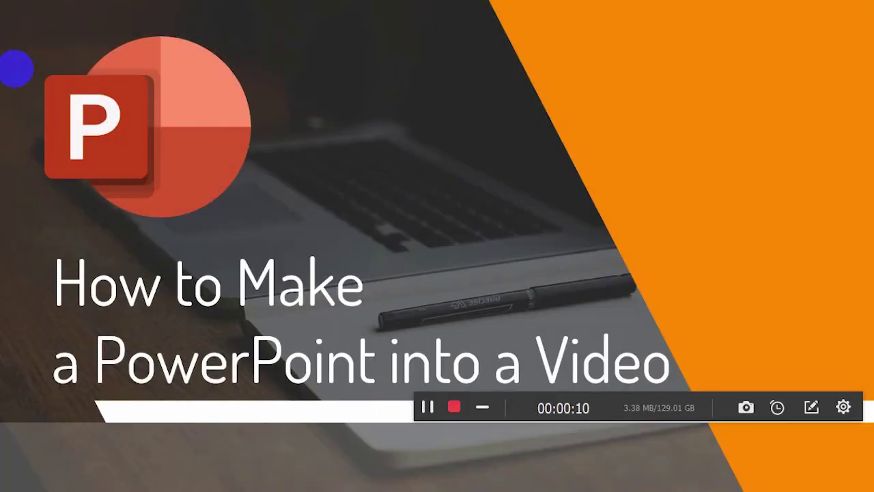